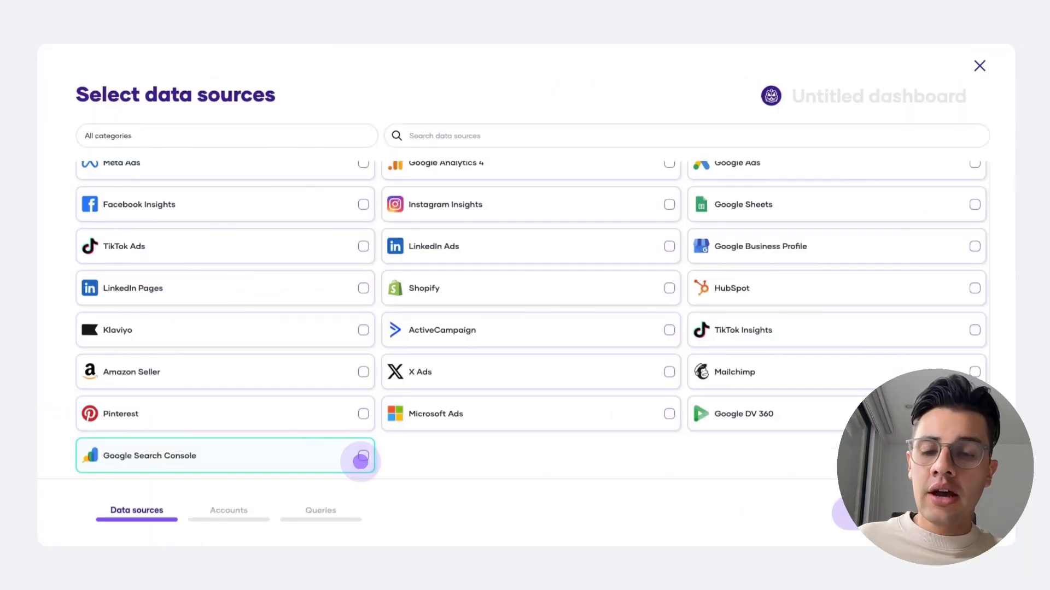
Step: Select Google Search Console and Google Analytics 4 as data sources, name the dashboard SEO_Report_data, and continue to account setup
click(360, 462)
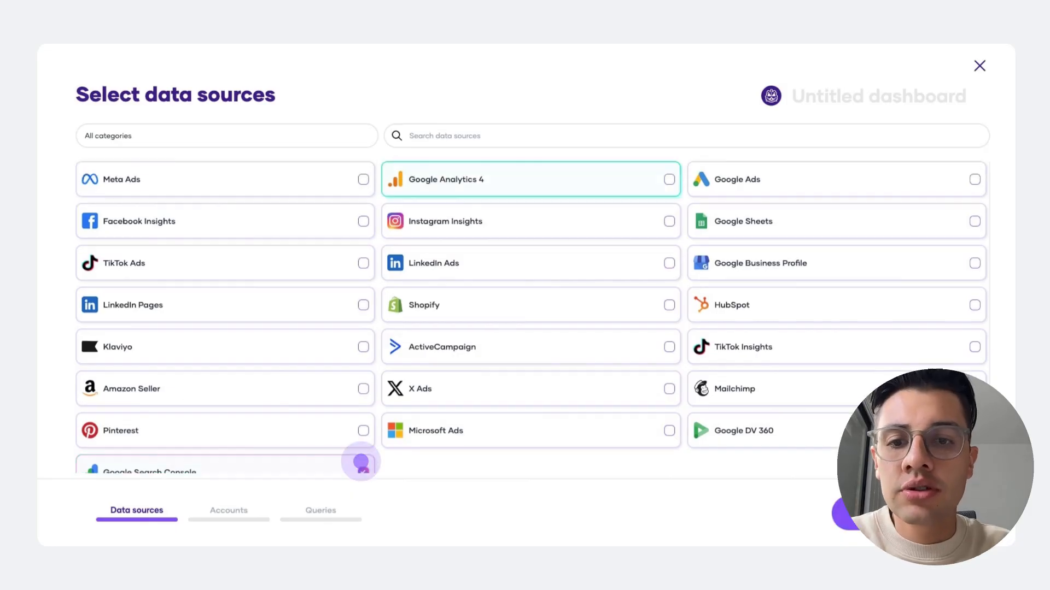
click(669, 179)
click(820, 94)
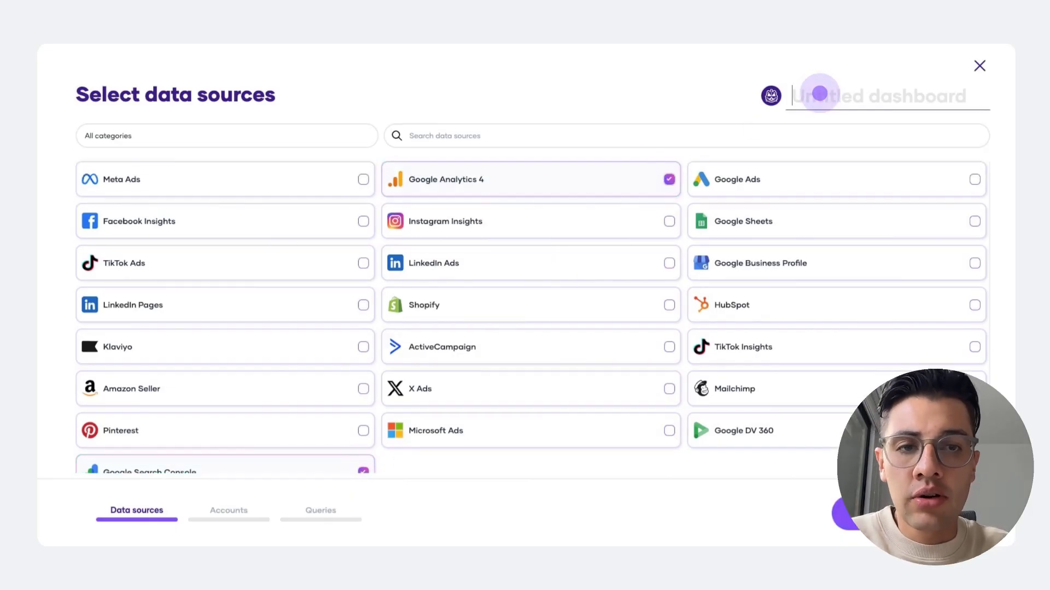
text(SEO_Report_data)
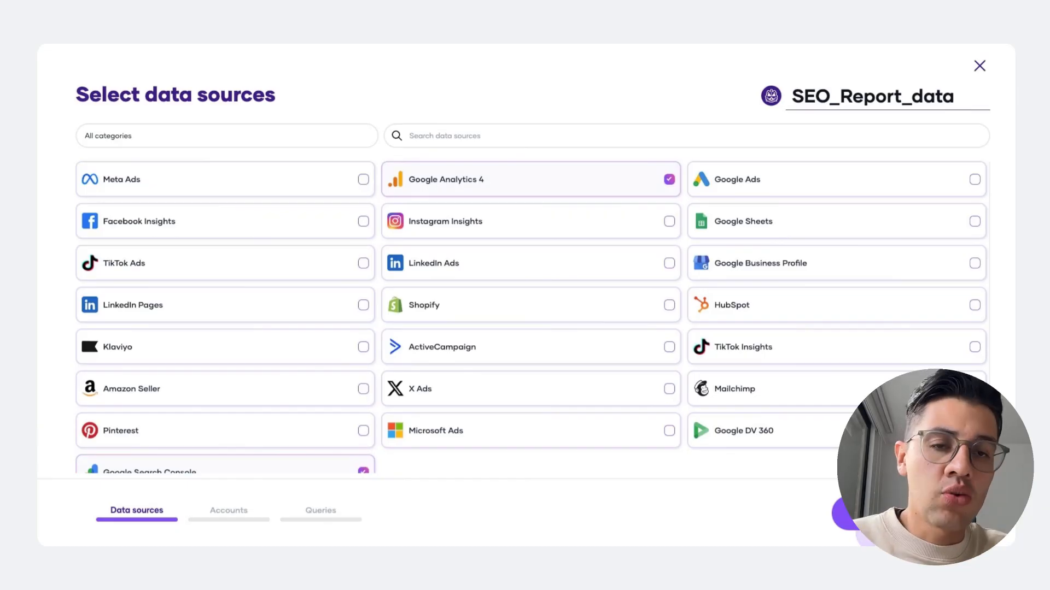
click(875, 526)
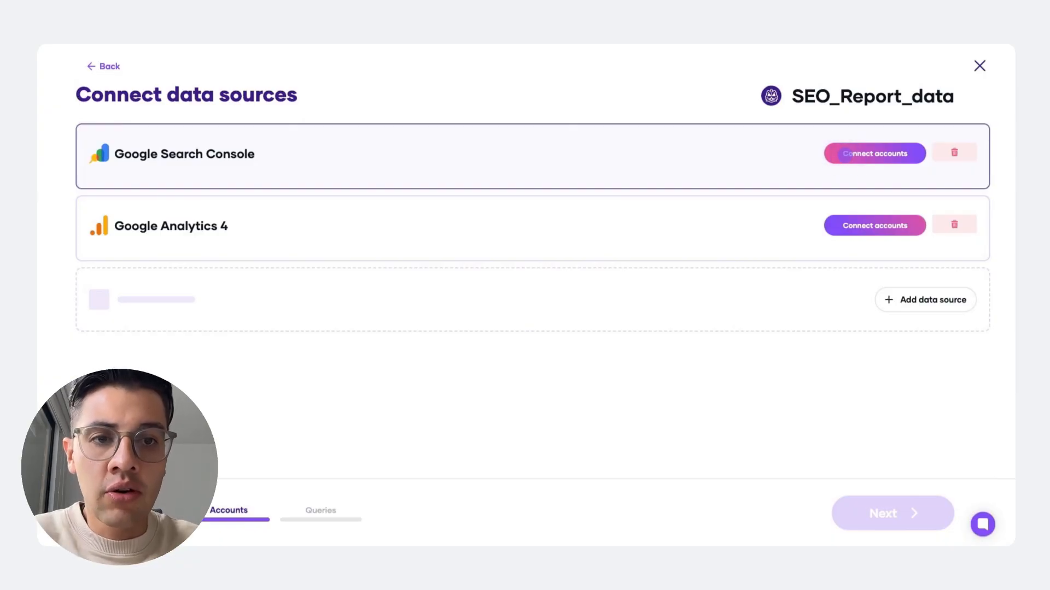
Step: Connect one account to the Google Search Console data source and save the selection
click(845, 154)
click(137, 355)
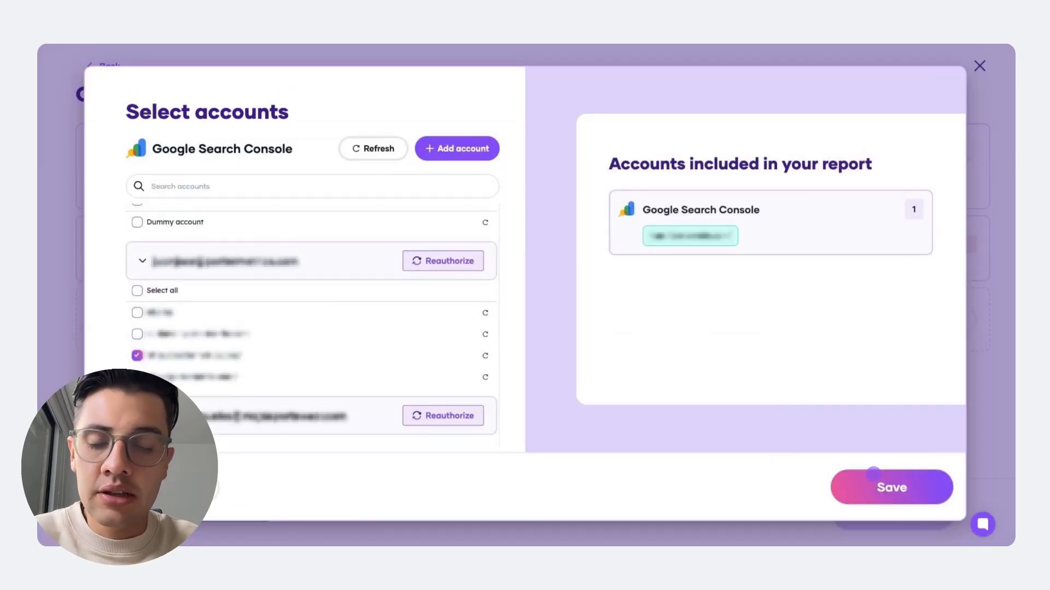
click(874, 473)
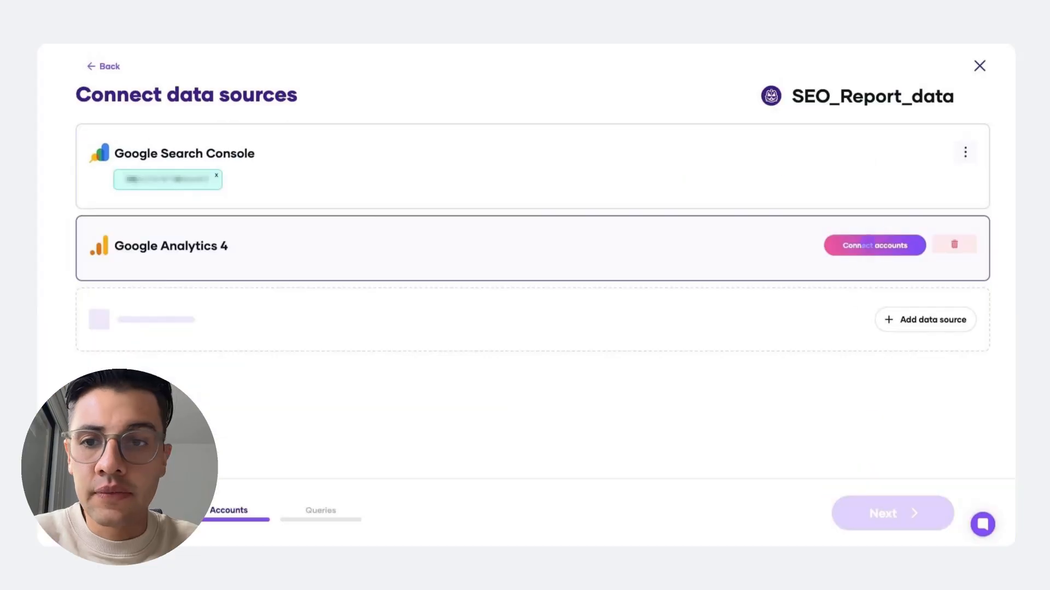
Step: Connect one account to the Google Analytics 4 data source, save it, and continue to the query setup
click(869, 245)
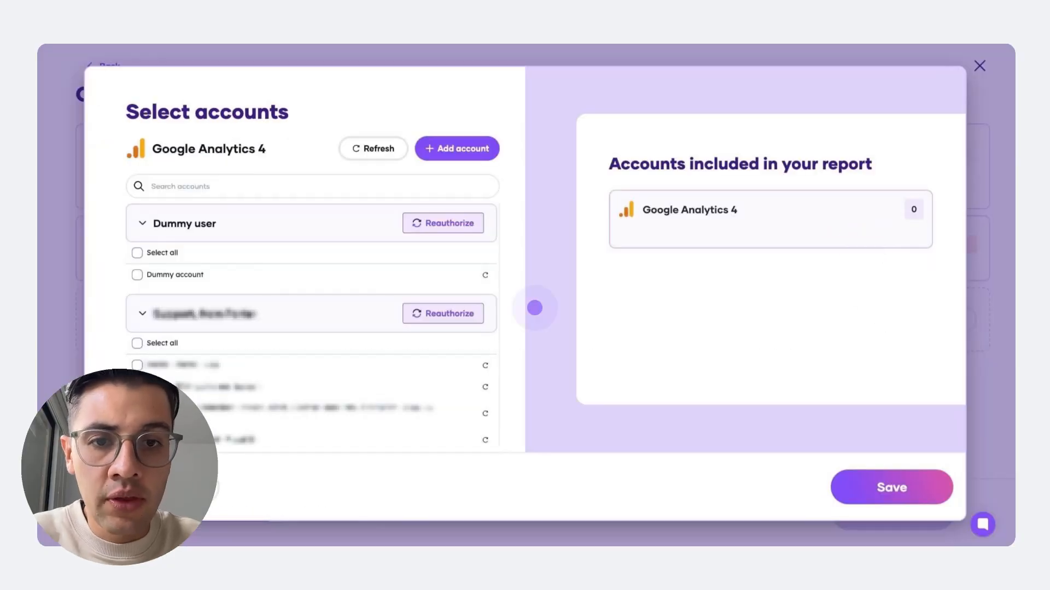
click(139, 387)
click(863, 489)
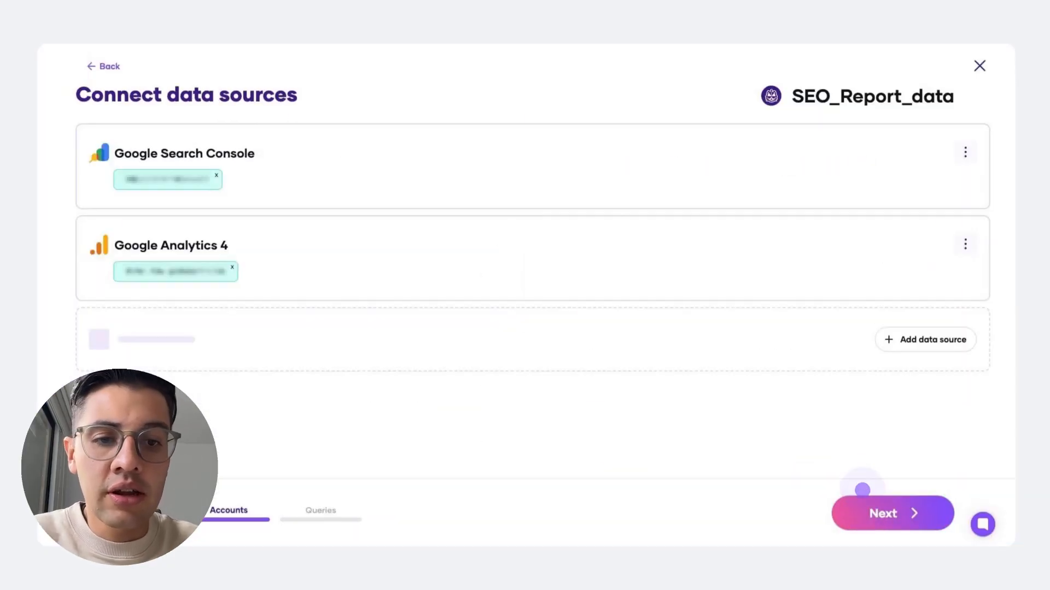
click(868, 500)
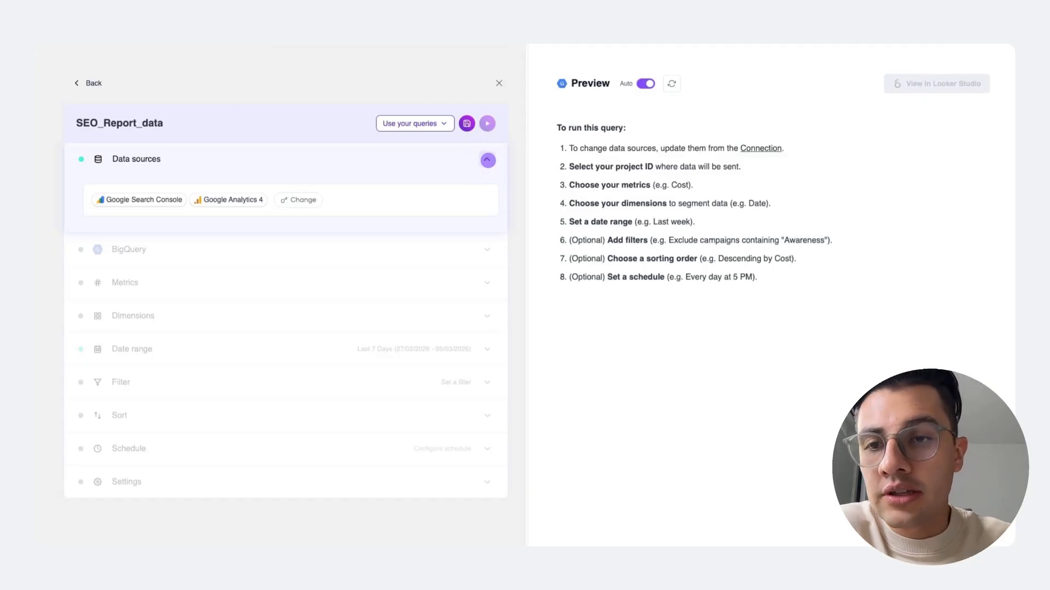
Step: Collapse the data sources section and choose the Google account for the BigQuery destination
click(488, 160)
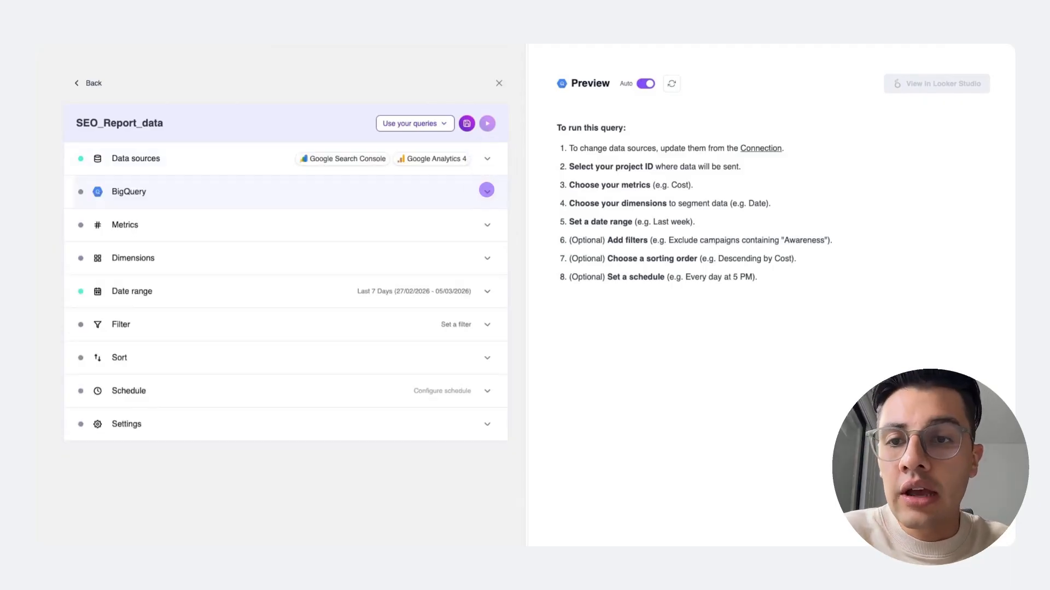
click(486, 188)
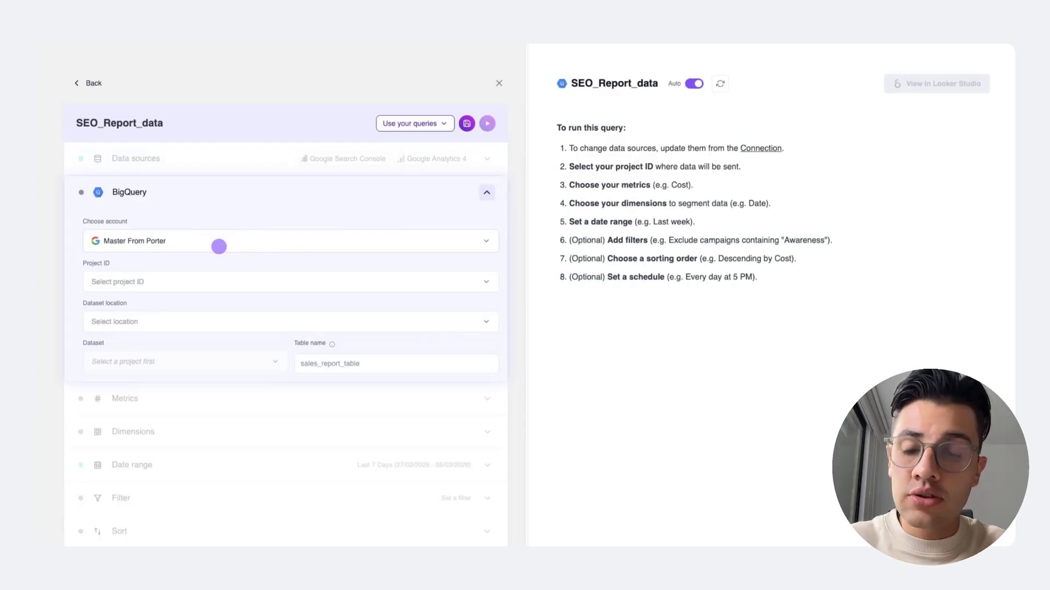
click(219, 243)
click(126, 342)
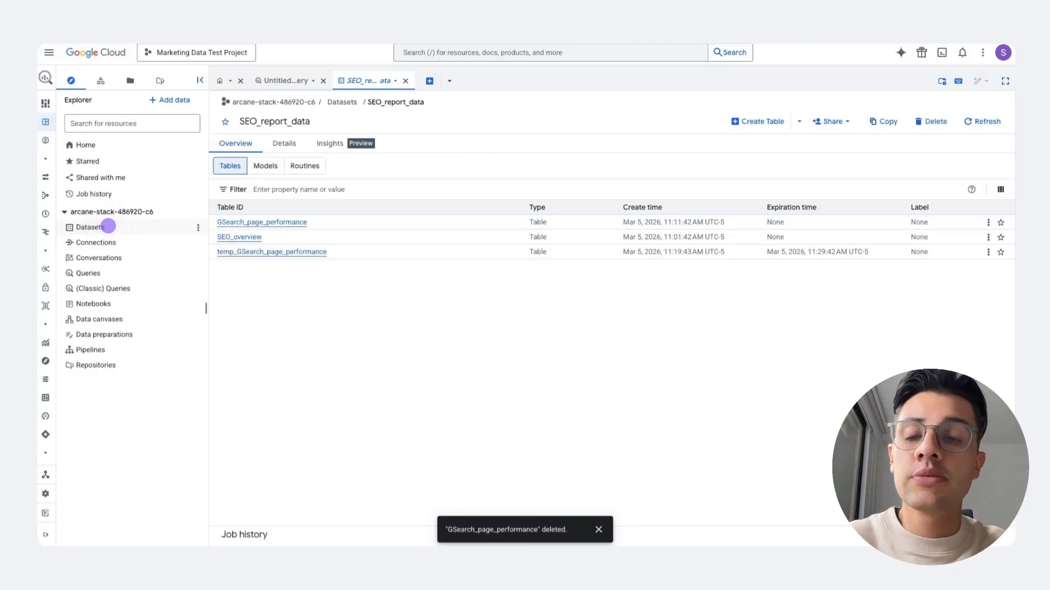
Step: In Google Cloud BigQuery, view the project's list of datasets and check the project selector
click(90, 227)
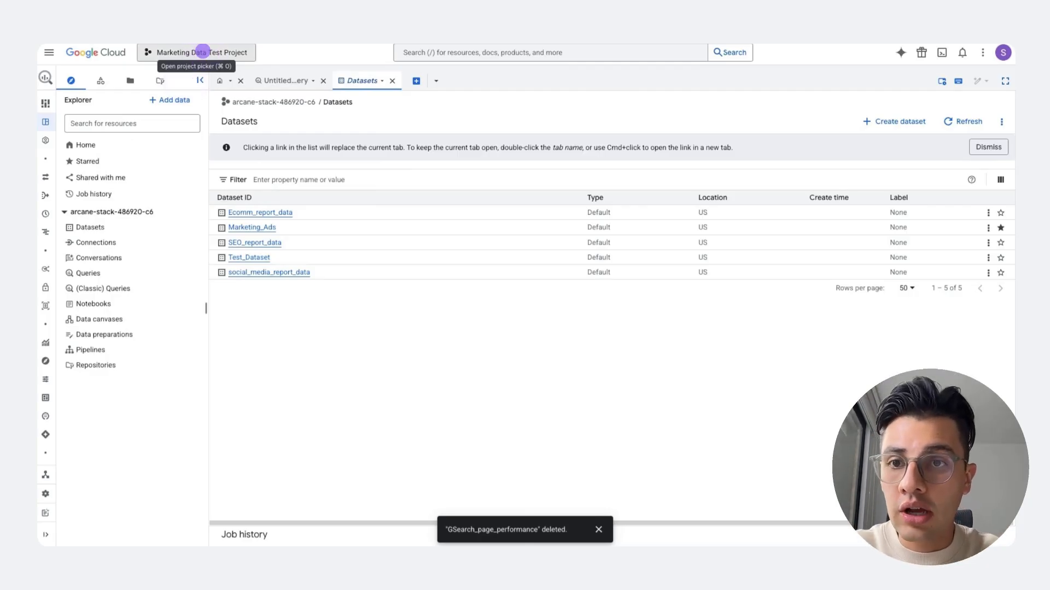
click(202, 52)
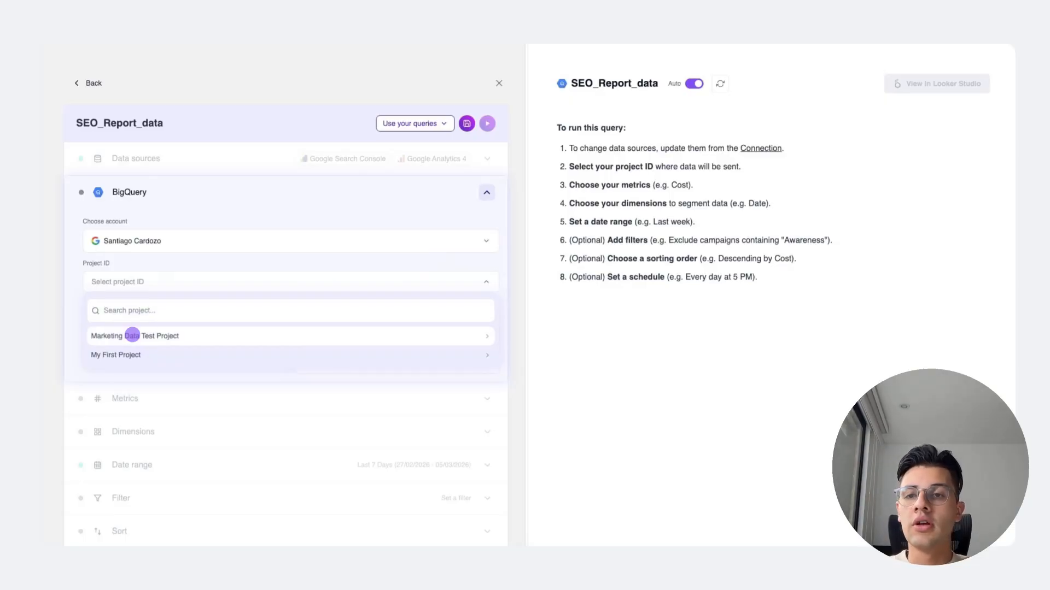
Step: Set the BigQuery project to Marketing Data Test Project and the dataset location to US (Multi-region)
click(133, 335)
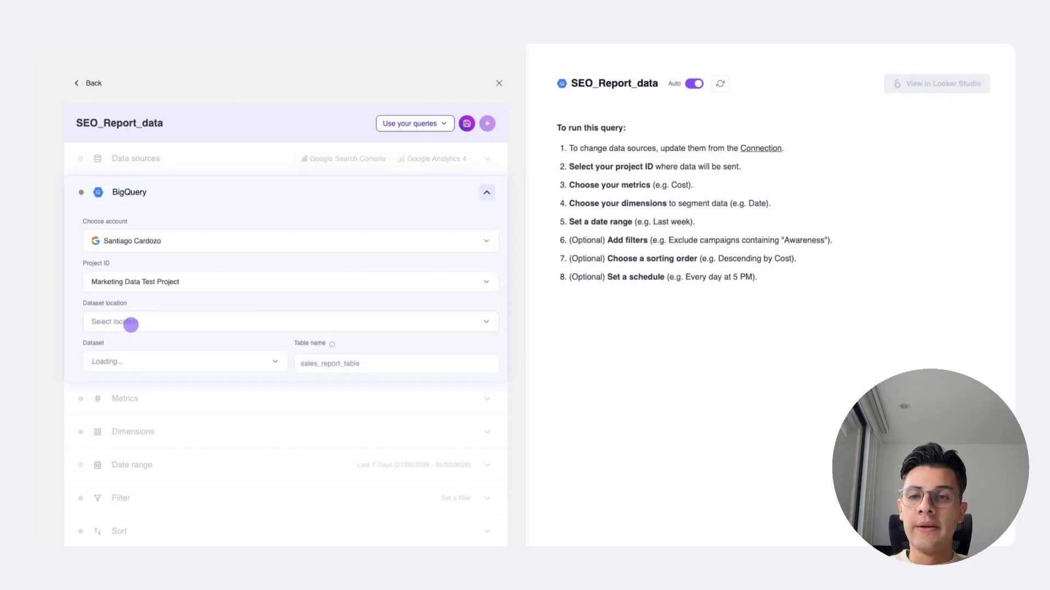
click(131, 323)
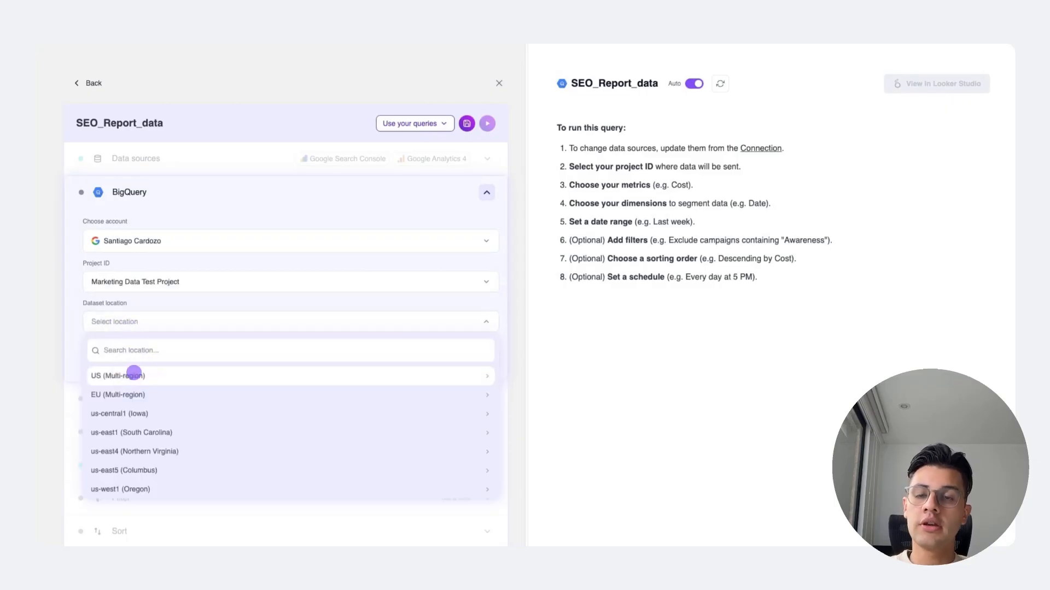
click(134, 376)
Step: Choose the SEO_report_data dataset and name the destination table GSearch_page_performance
click(134, 357)
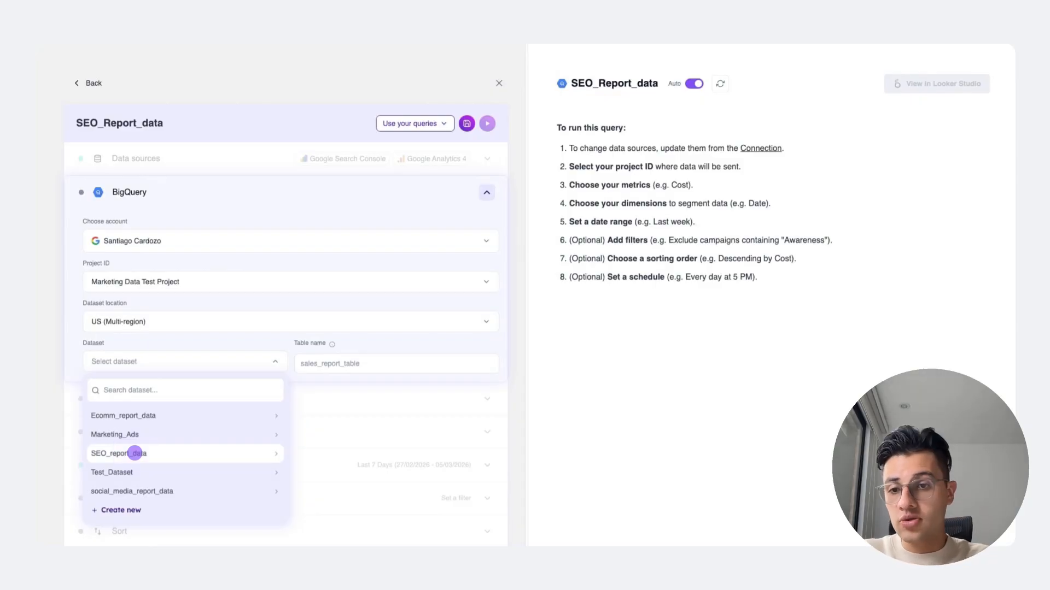
click(135, 453)
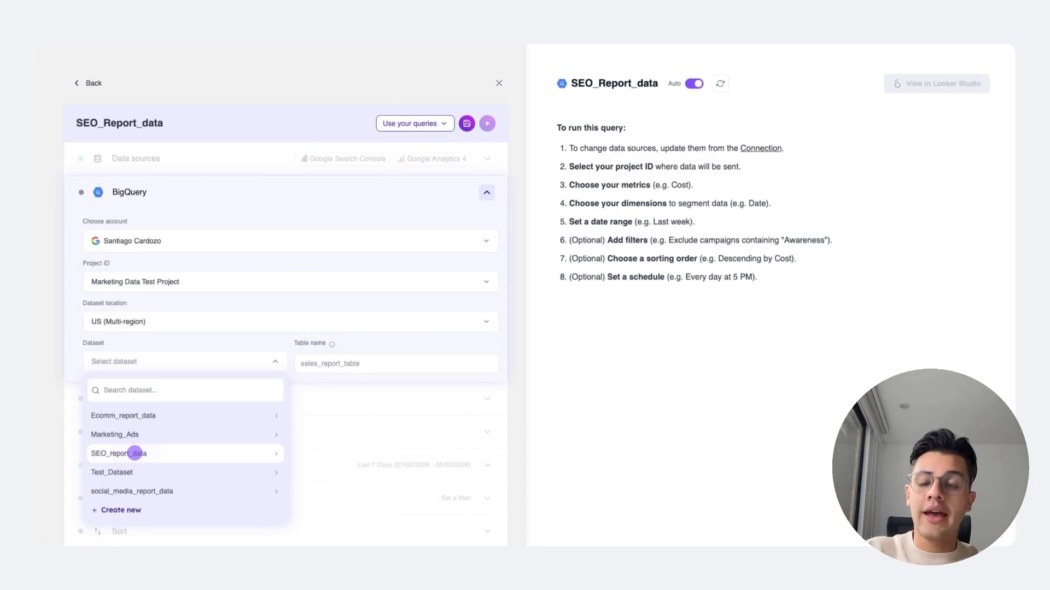
click(135, 453)
click(317, 363)
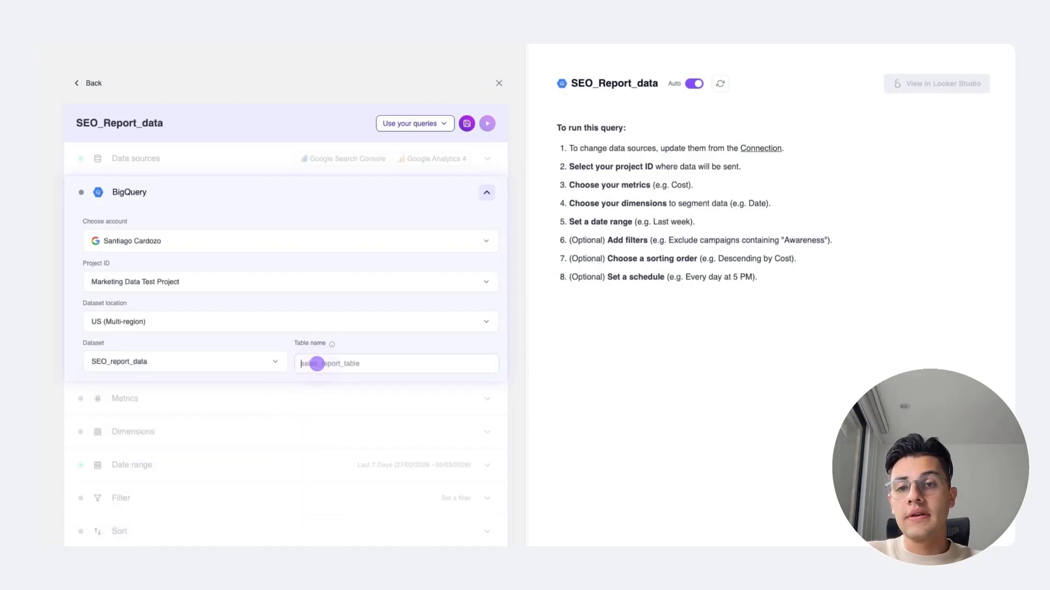
text(GSearch_page_performance)
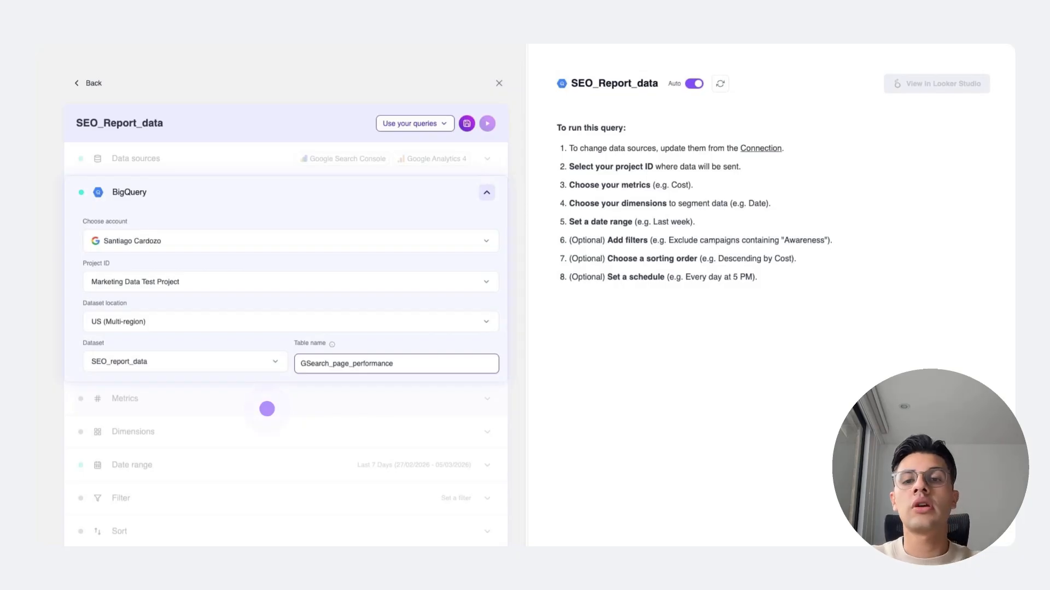
Step: Add the Google Search Console metrics Clicks, Impressions, CTR and Average Position to the query
click(267, 409)
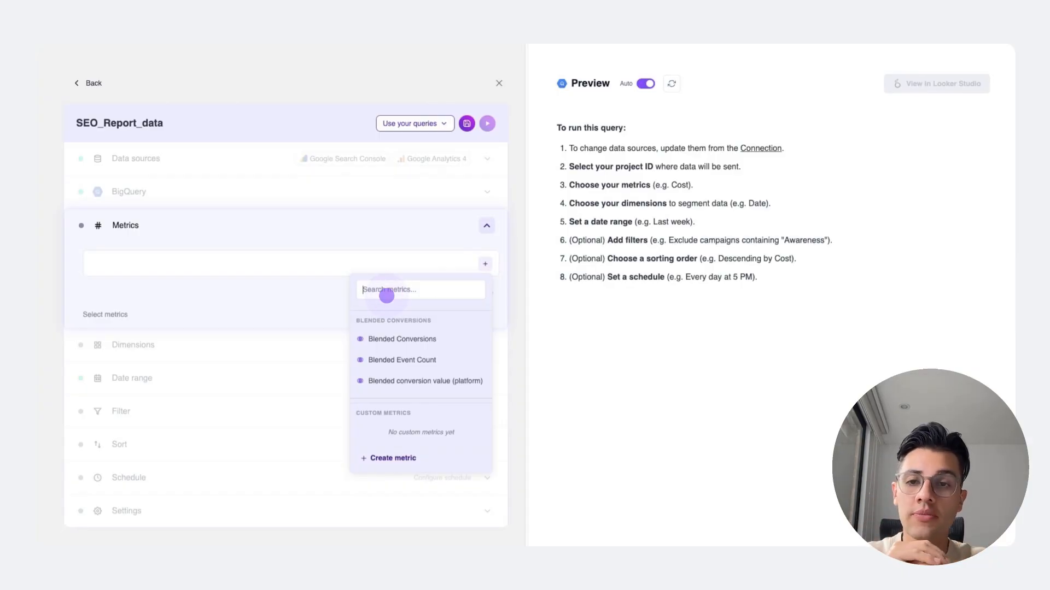
text(console)
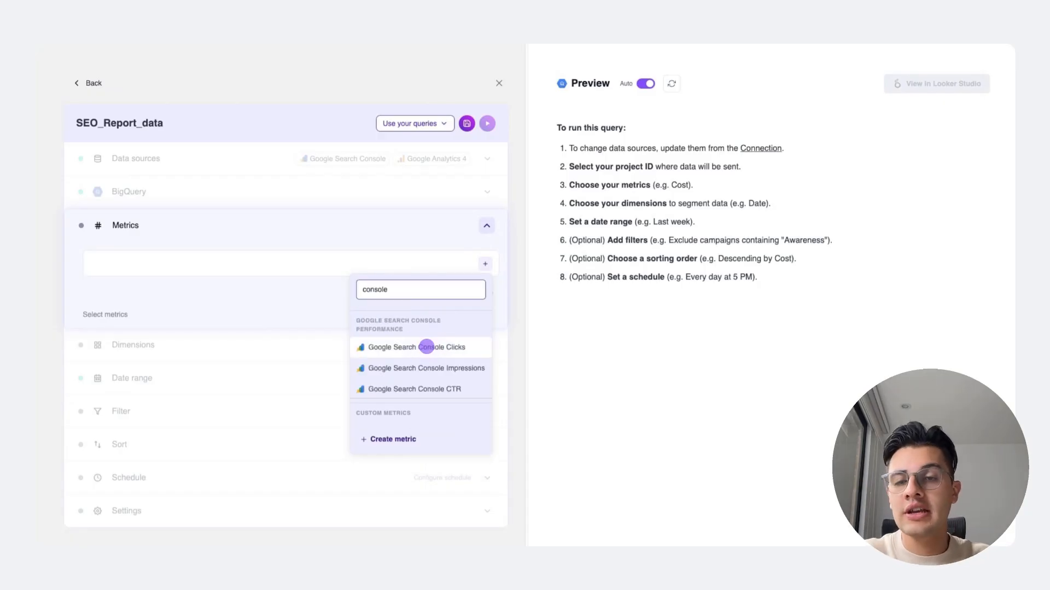
click(426, 347)
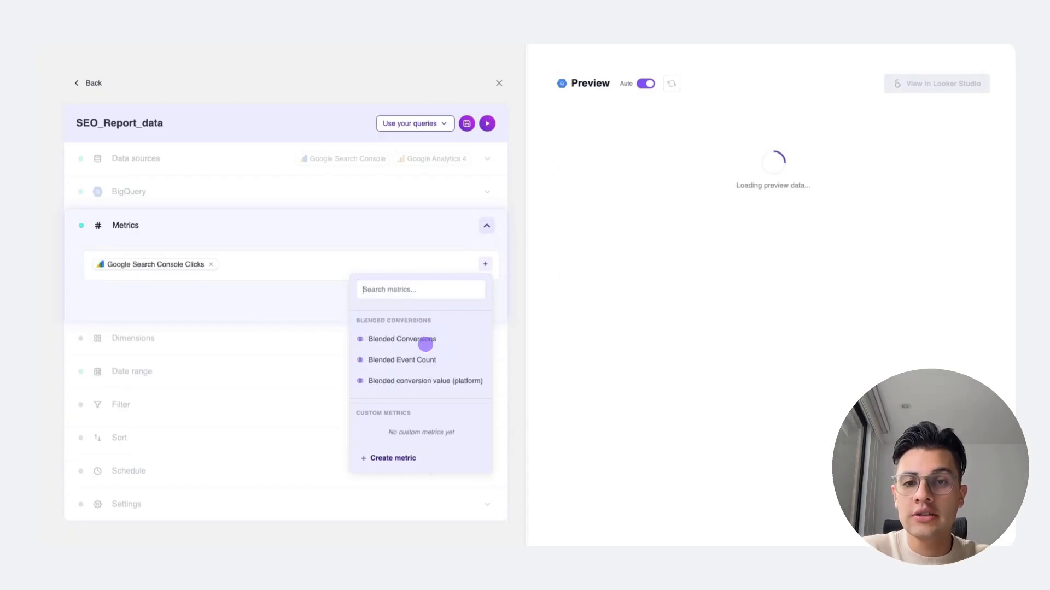
text(console)
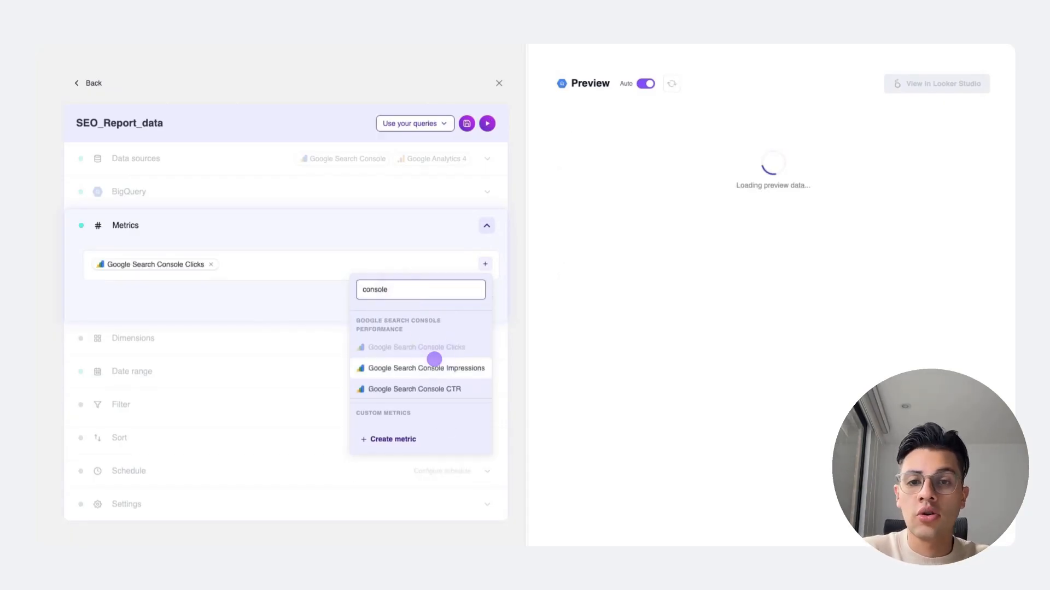
click(432, 361)
text(console)
click(452, 381)
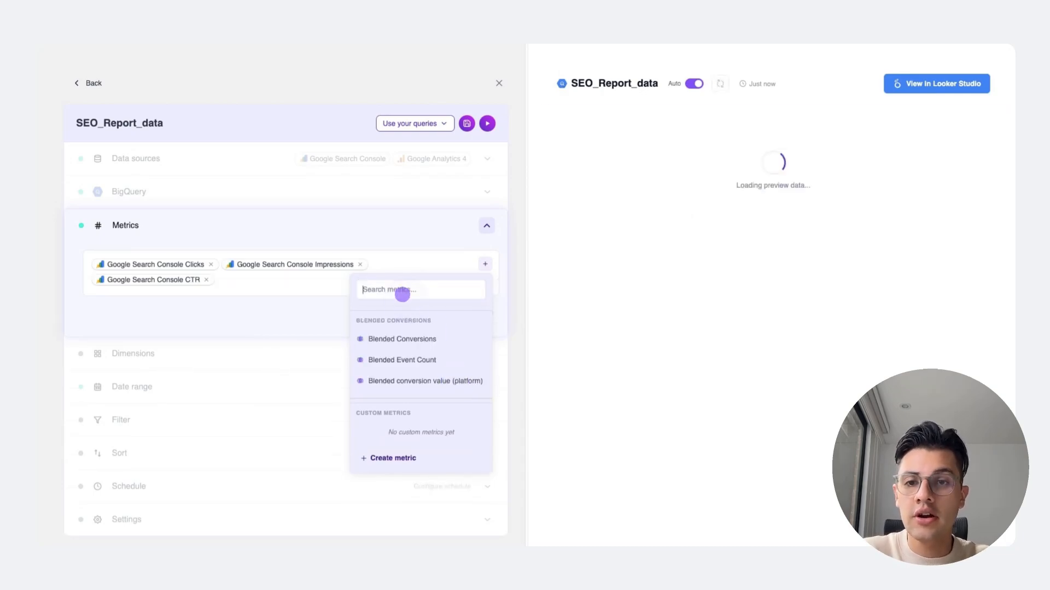
text(console av)
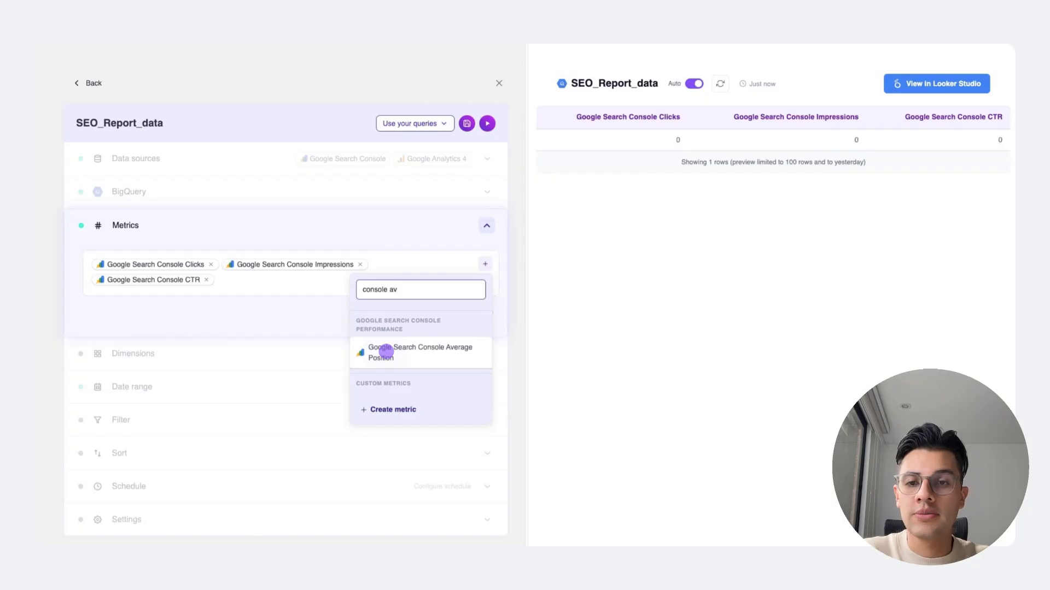
click(386, 353)
click(487, 225)
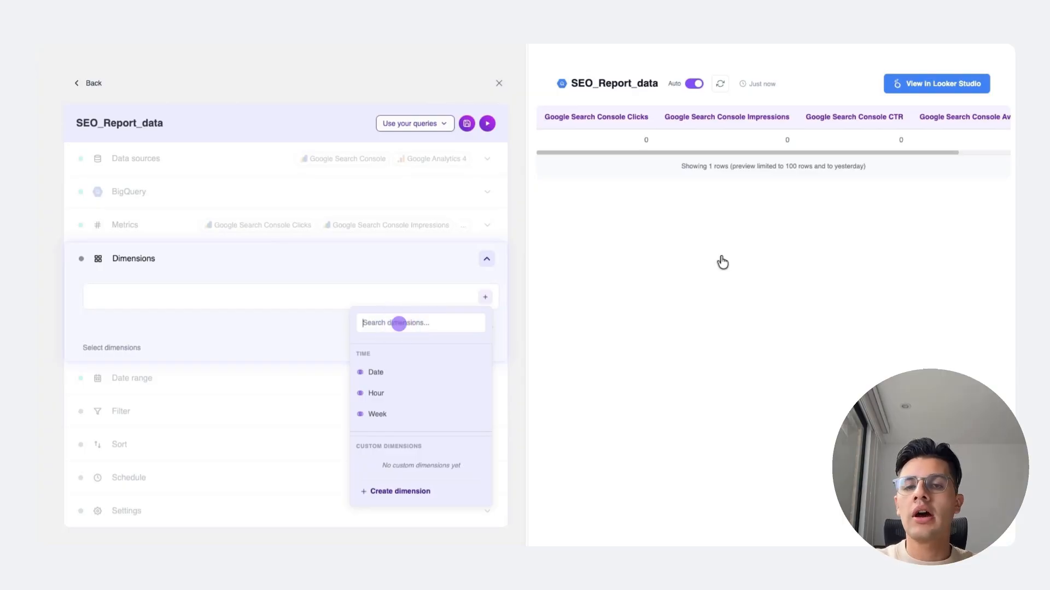
Step: Add Google Search Console Date and Google Search Console Page URL as the query's dimensions
text(console dat)
click(394, 369)
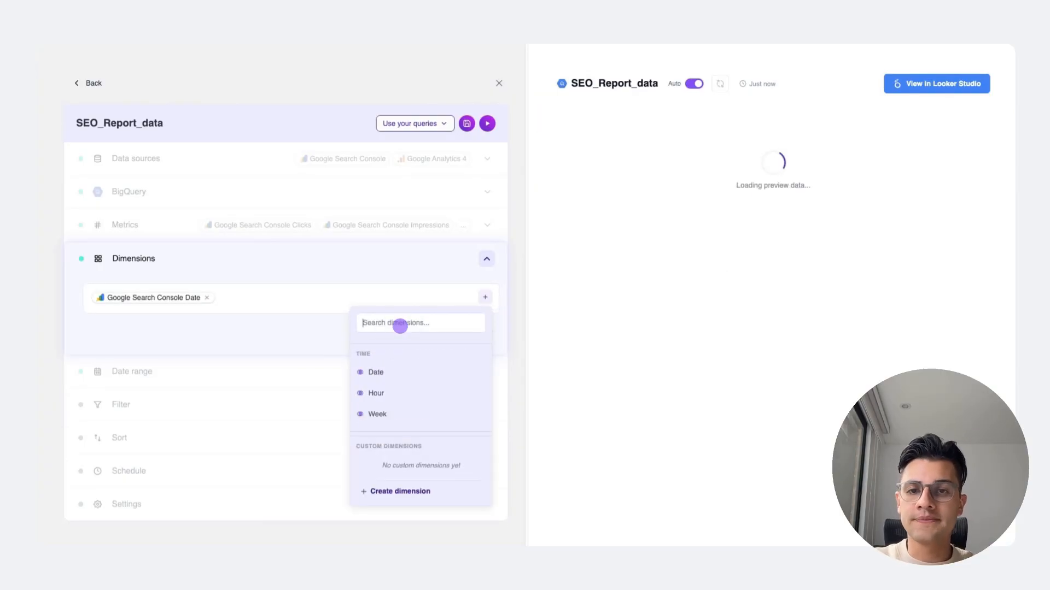
text(console pa)
click(438, 370)
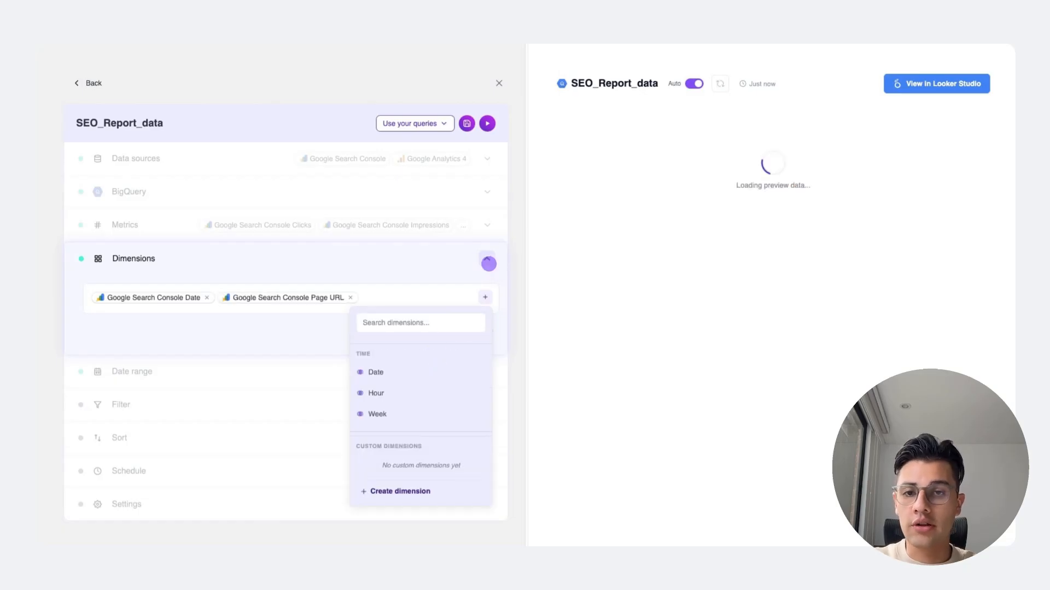
click(488, 264)
Step: Set the query's date range to Last 30 Days
click(489, 294)
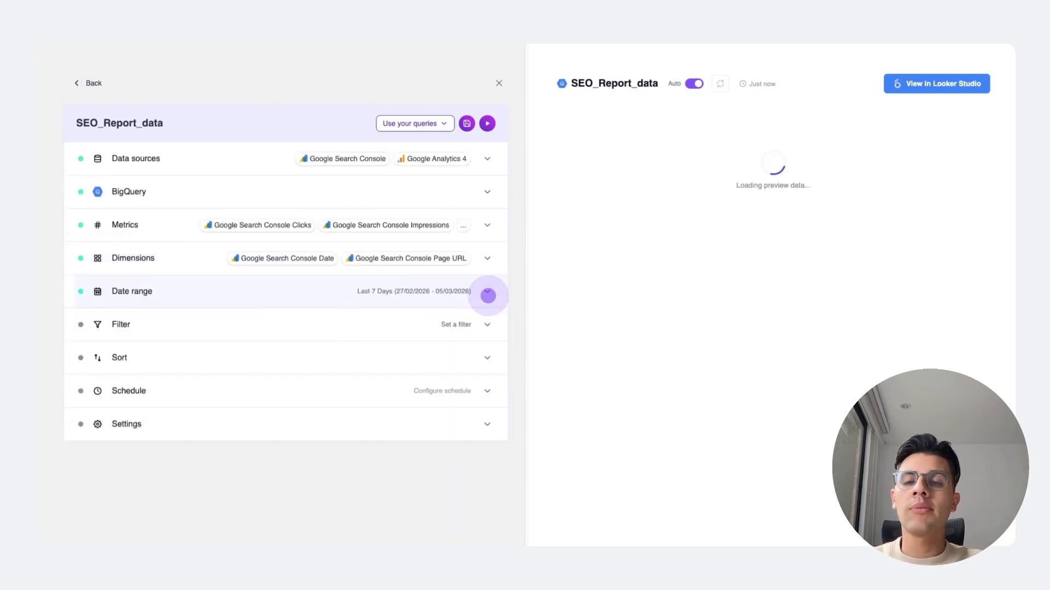
click(488, 296)
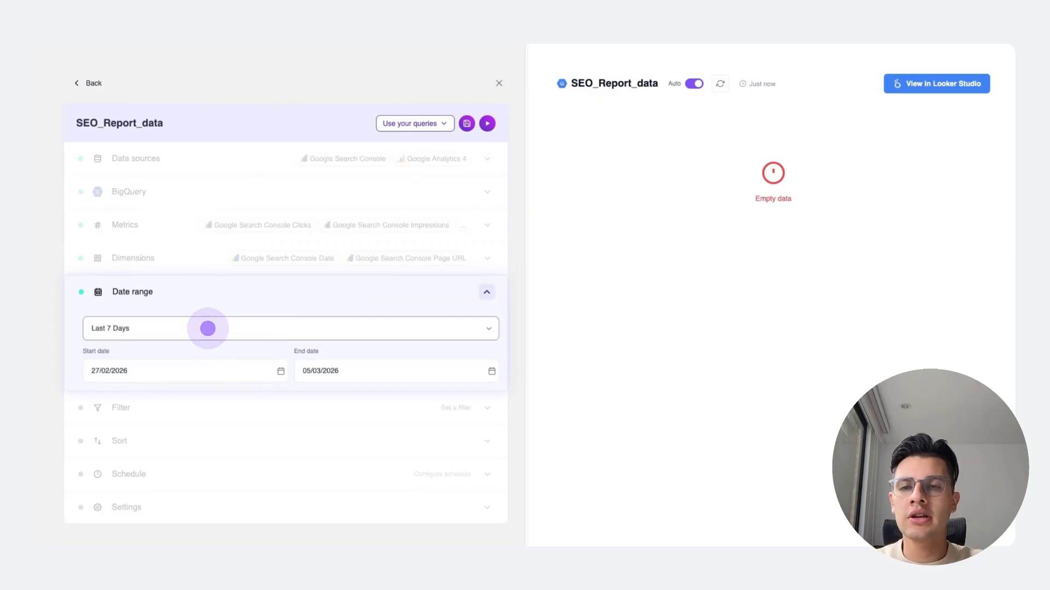
click(207, 328)
click(486, 292)
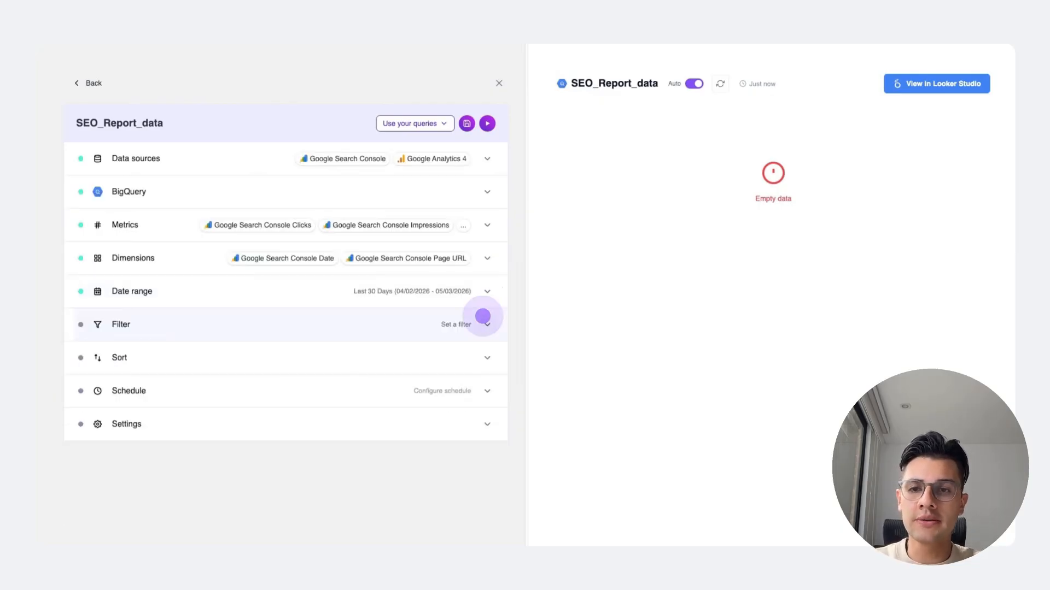
click(484, 322)
click(486, 324)
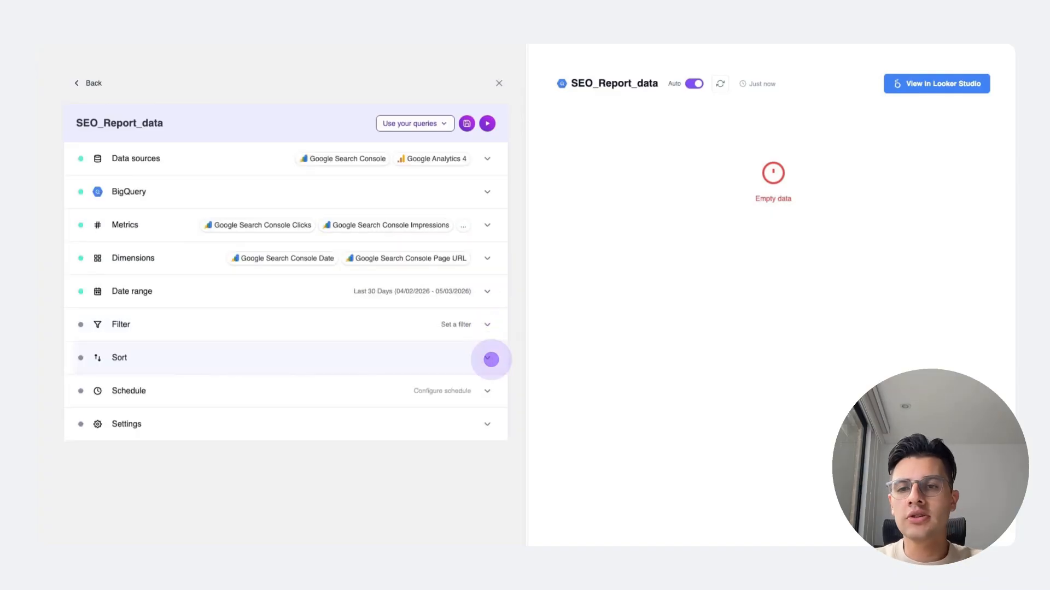
click(491, 358)
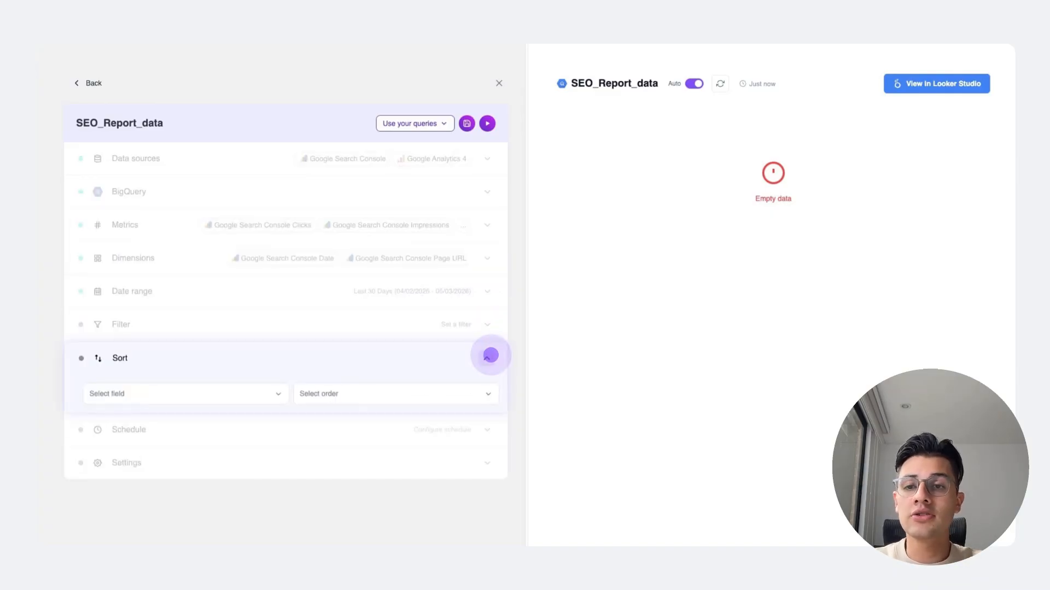
click(491, 357)
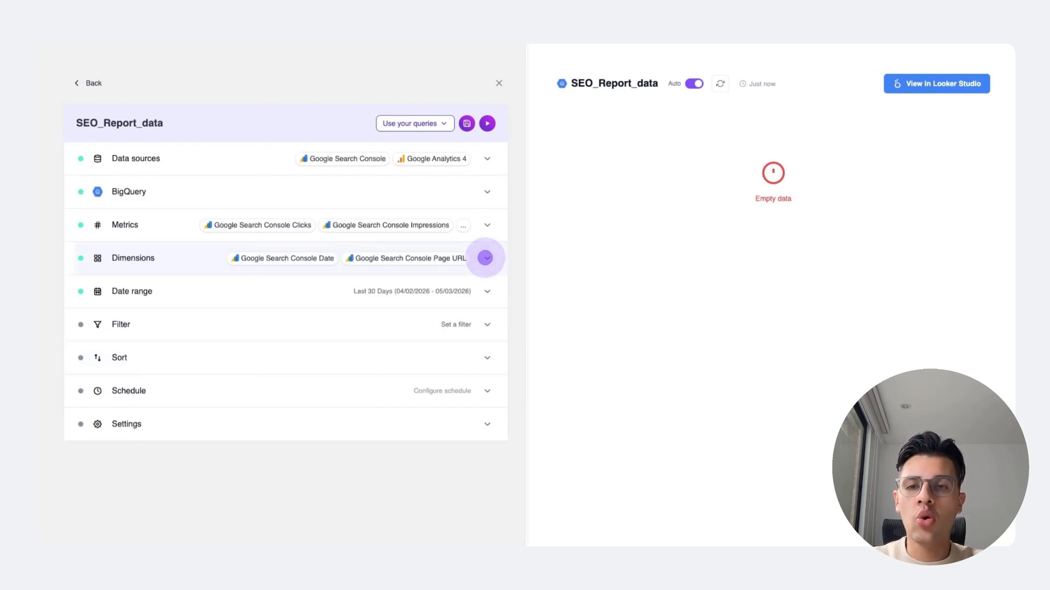
Step: Create a custom dimension URL Social Media Cluster from the prompt "If Google Search Console Page URL contains a social media platform name in it, then call it like that."
click(484, 258)
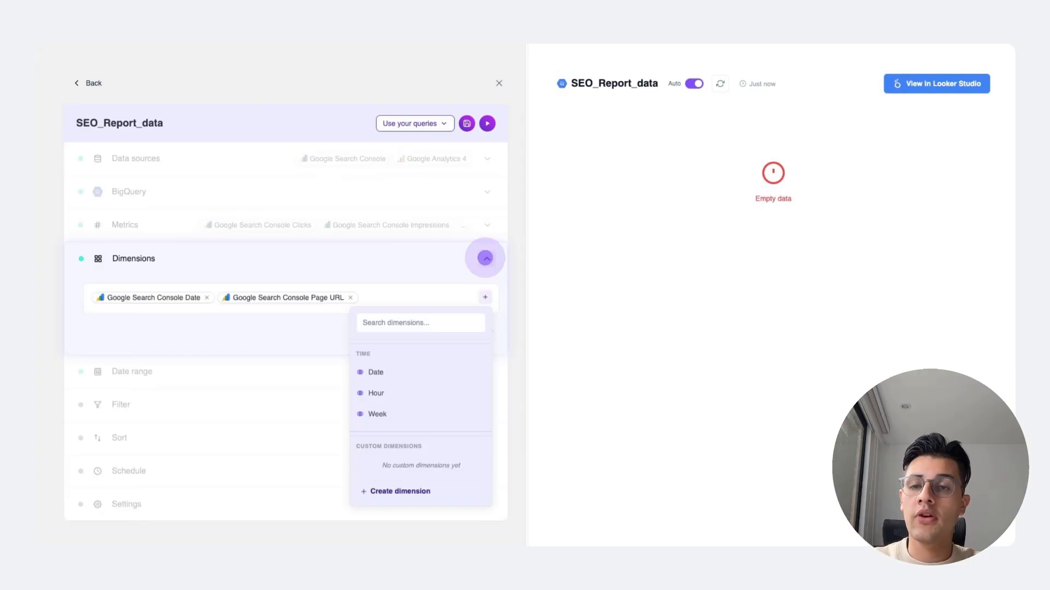
click(485, 258)
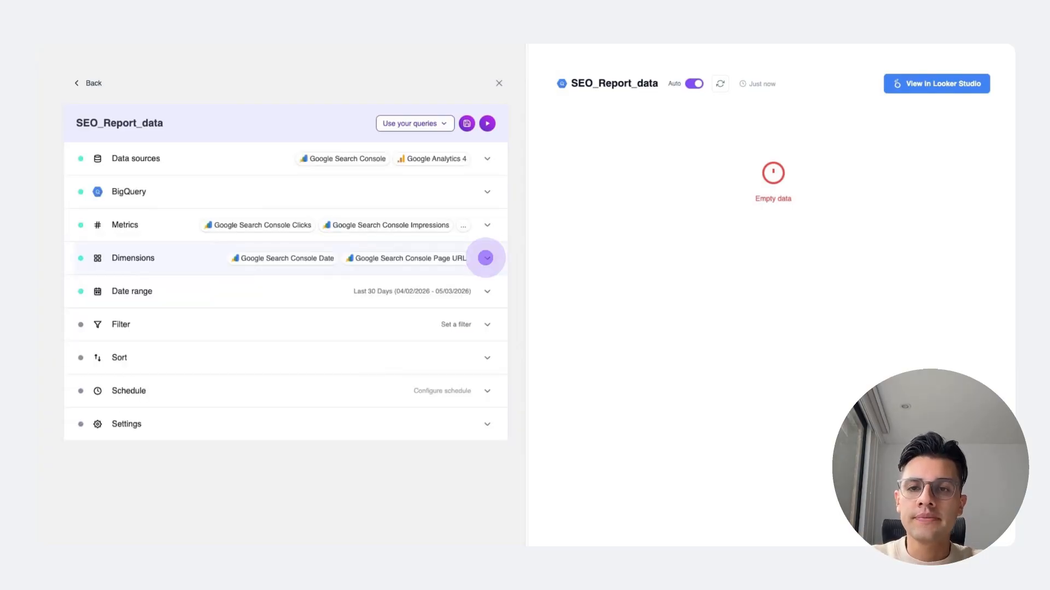
click(485, 258)
click(363, 490)
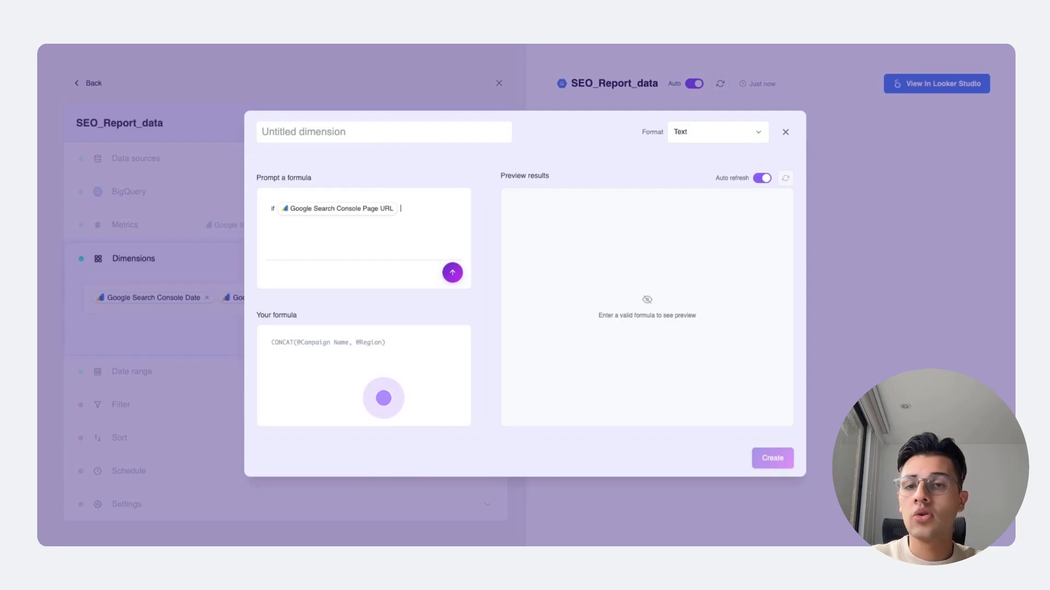
text(contains a social media platform name in it, then call it like that.)
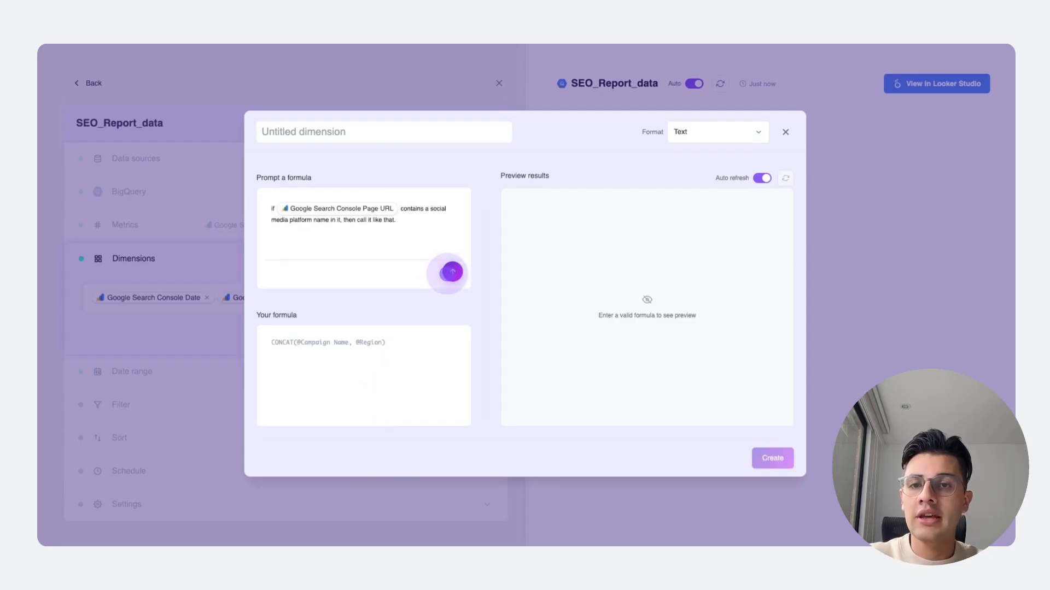
click(449, 271)
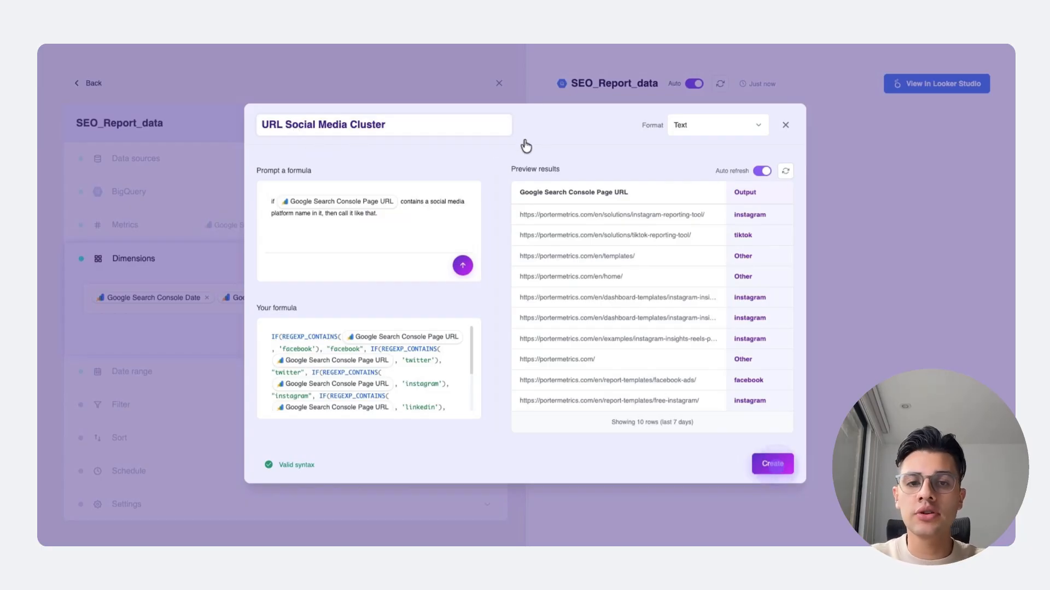
click(775, 464)
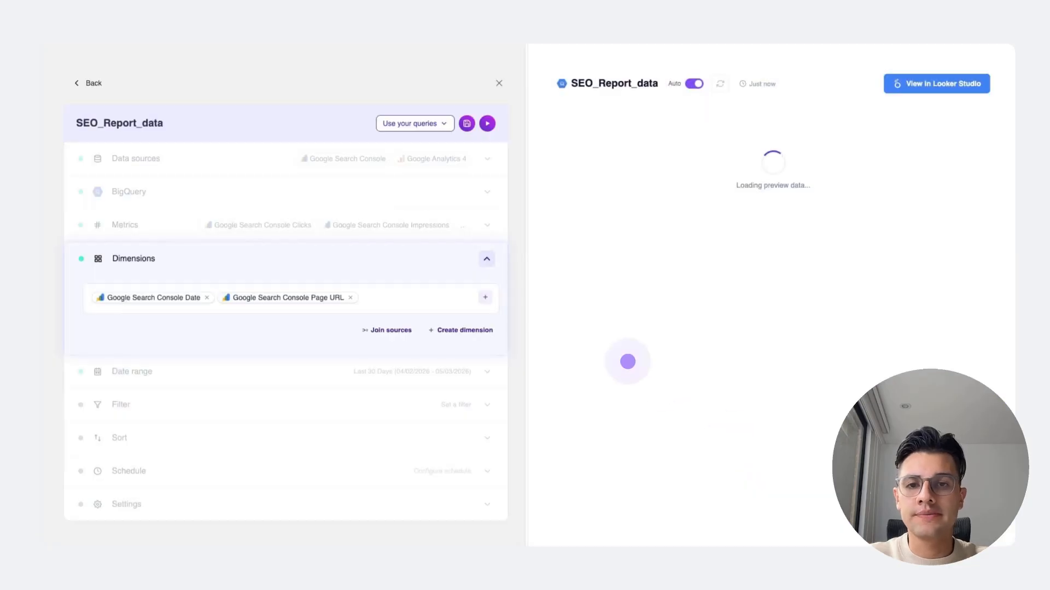
click(487, 259)
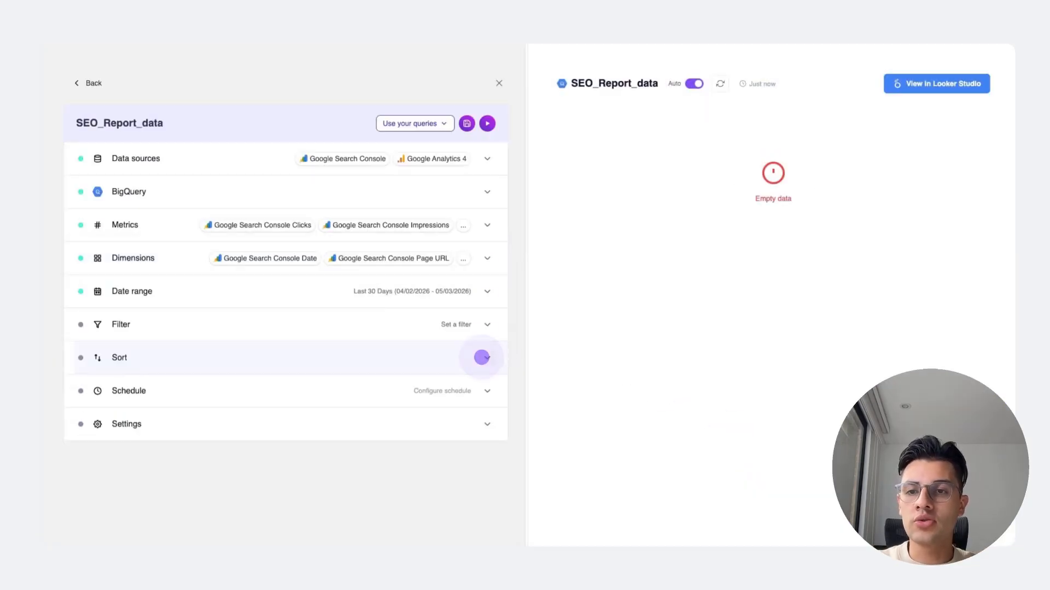
Step: Sort the query by Google Search Console Impressions in Descending order
click(482, 358)
click(217, 393)
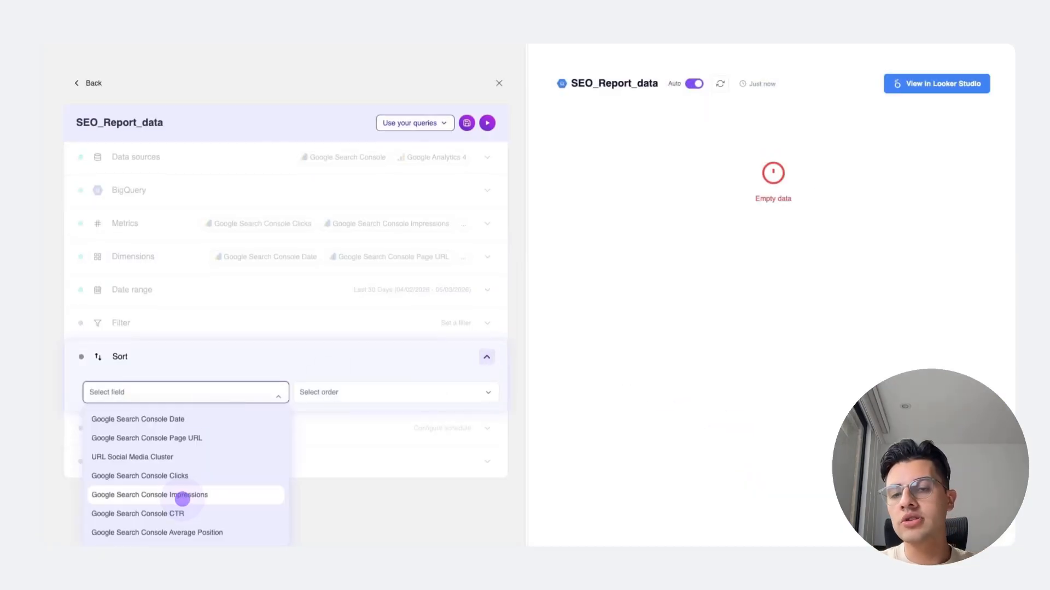
click(184, 496)
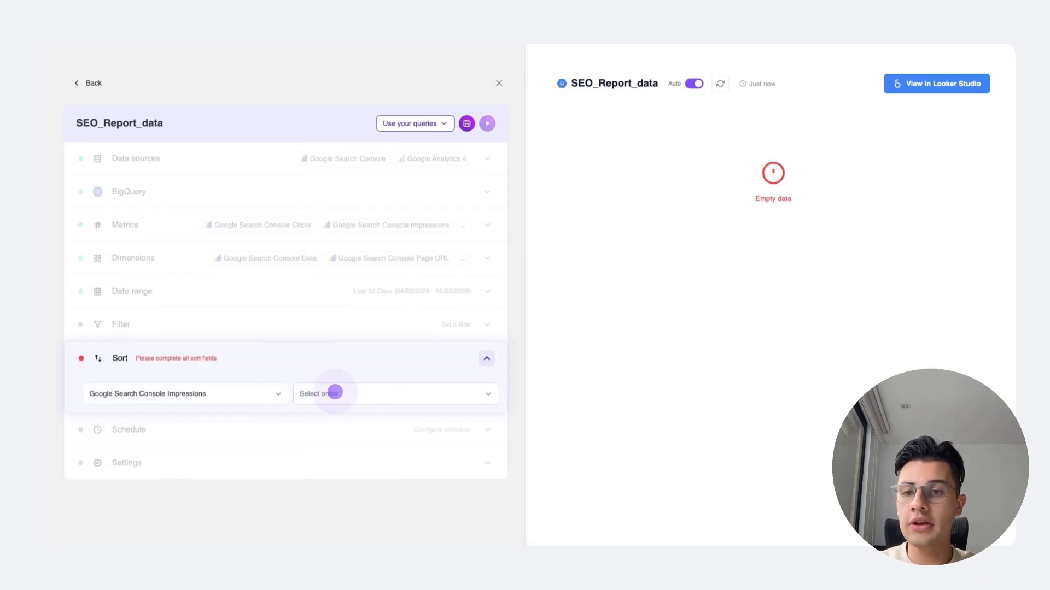
click(335, 392)
click(328, 438)
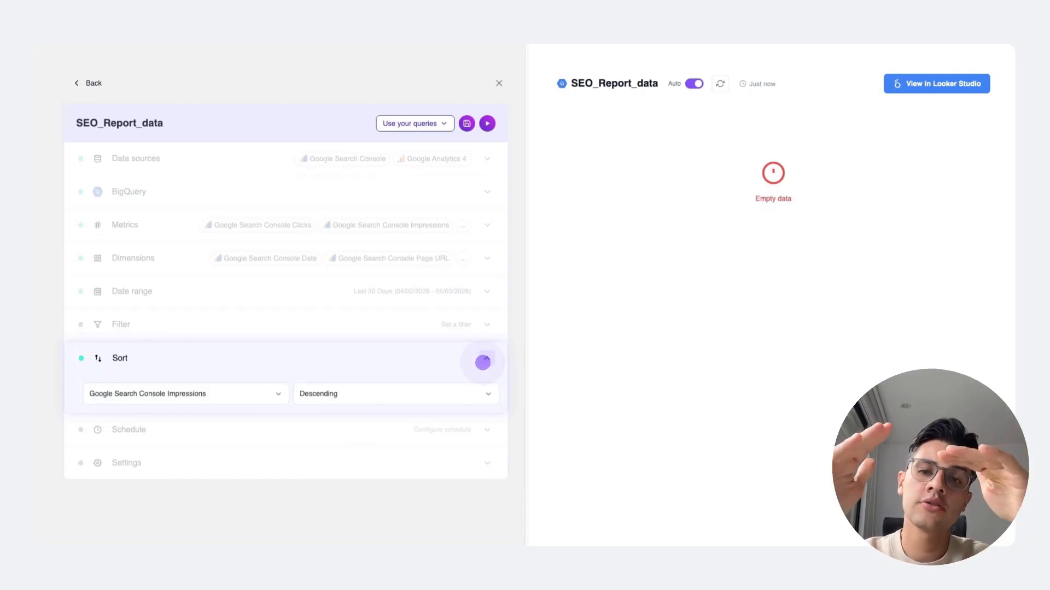
click(482, 360)
Step: Schedule the query with "Every day at 5 am" and set the data refresh mode to Overwrite
click(486, 391)
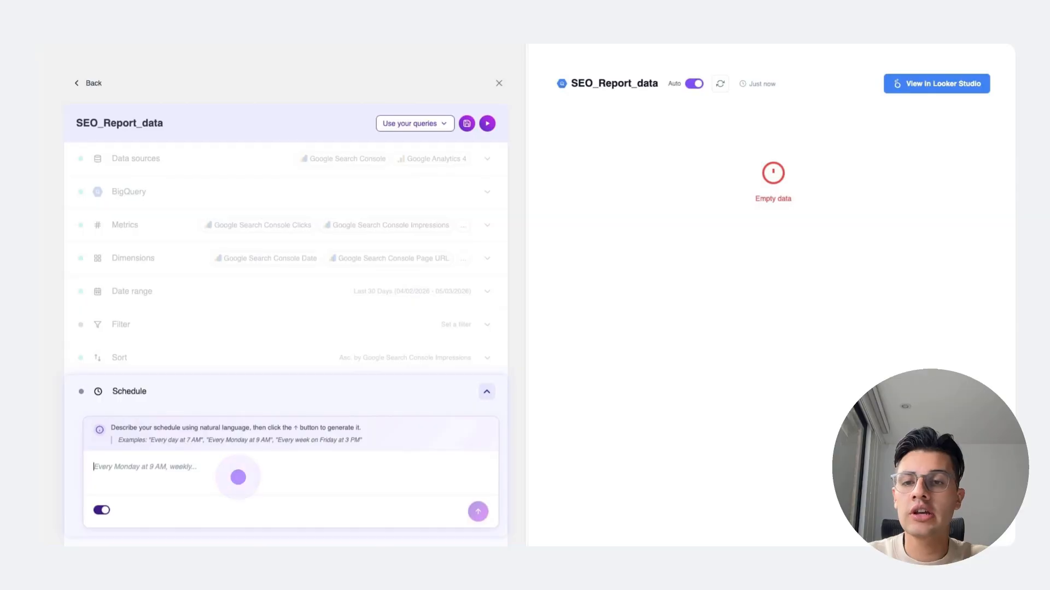
text(Every day at 5 am)
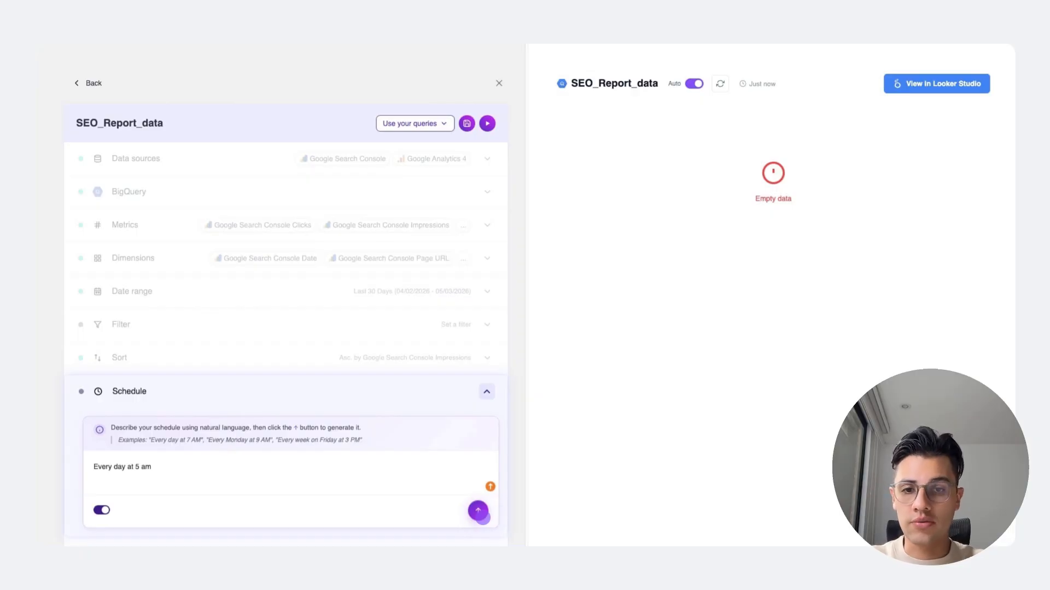
click(486, 391)
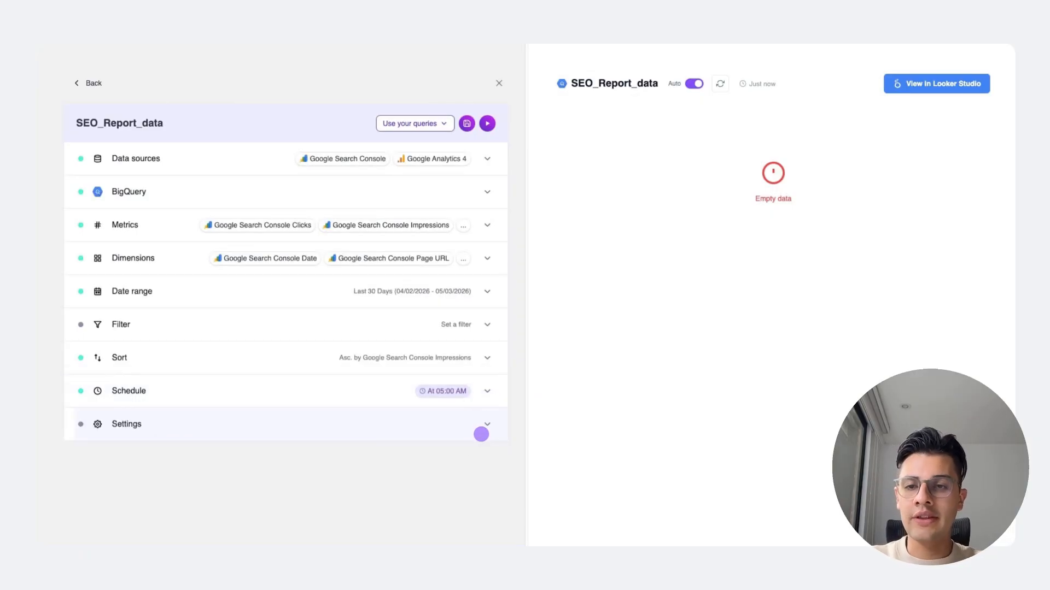
click(485, 427)
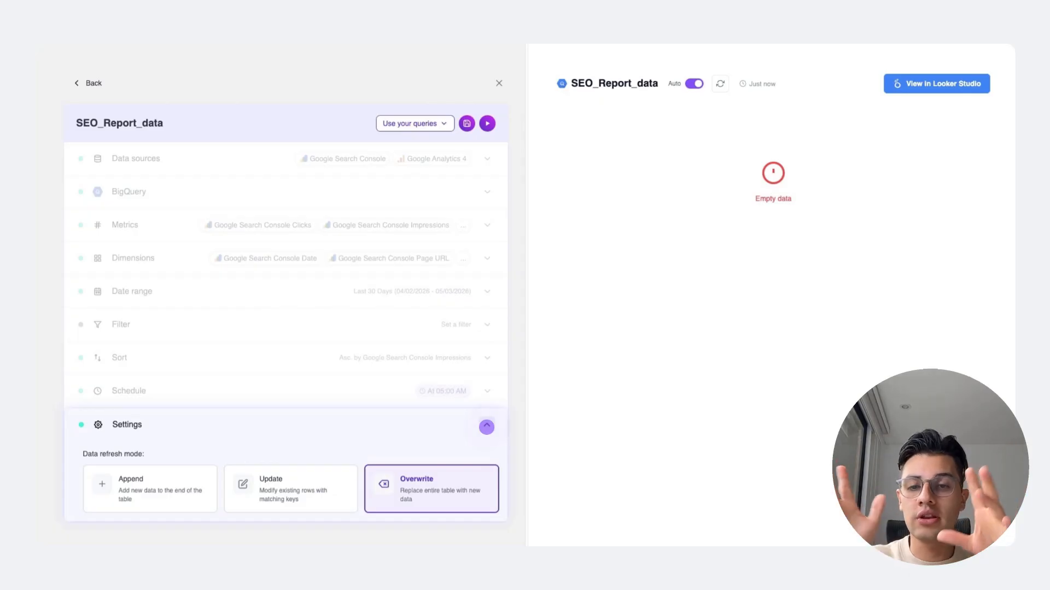
click(487, 426)
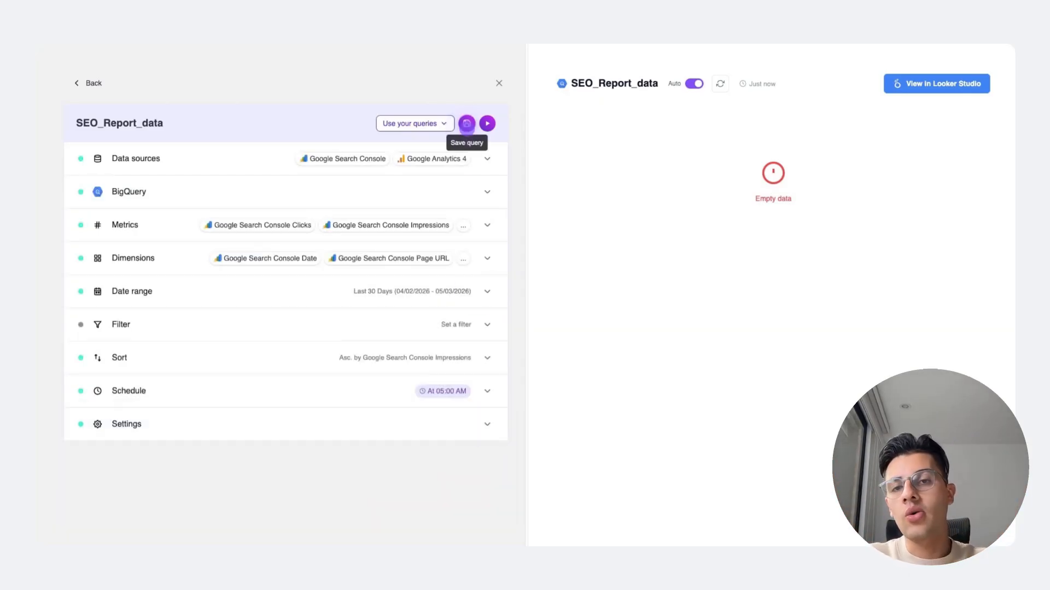
Step: Save the query, check its BigQuery destination settings and run it
click(466, 123)
click(680, 239)
click(487, 191)
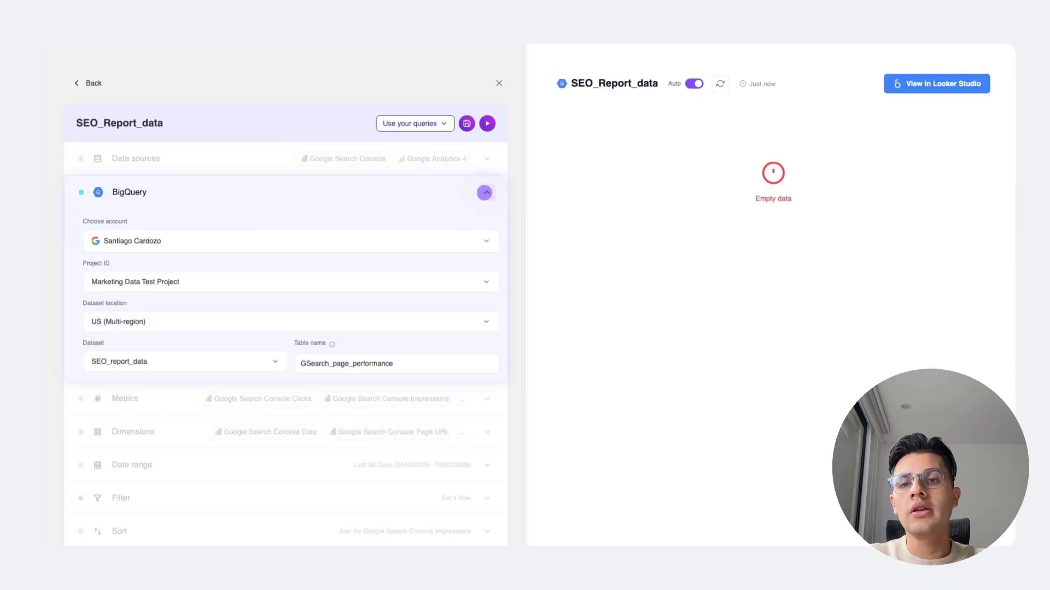
click(484, 193)
click(487, 123)
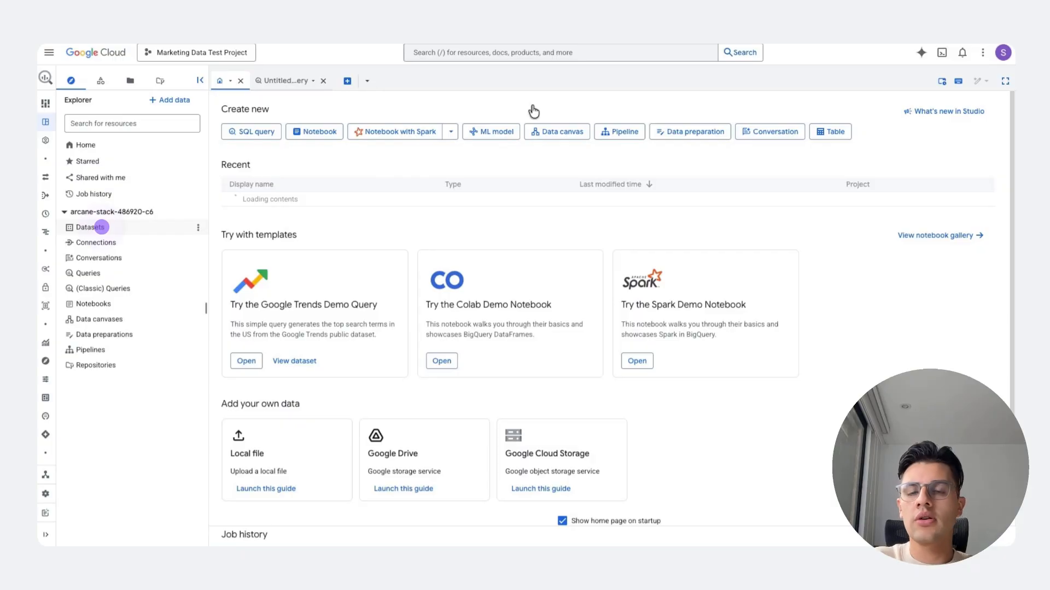
Step: In Google Cloud BigQuery, open the GSearch_page_performance table within the SEO_report_data dataset
click(90, 227)
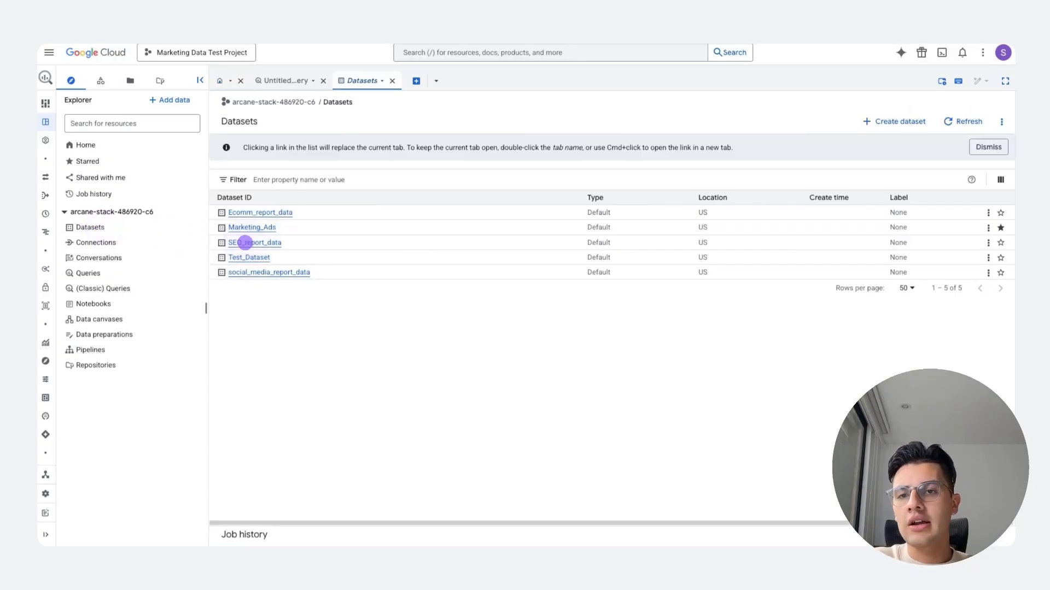
click(245, 242)
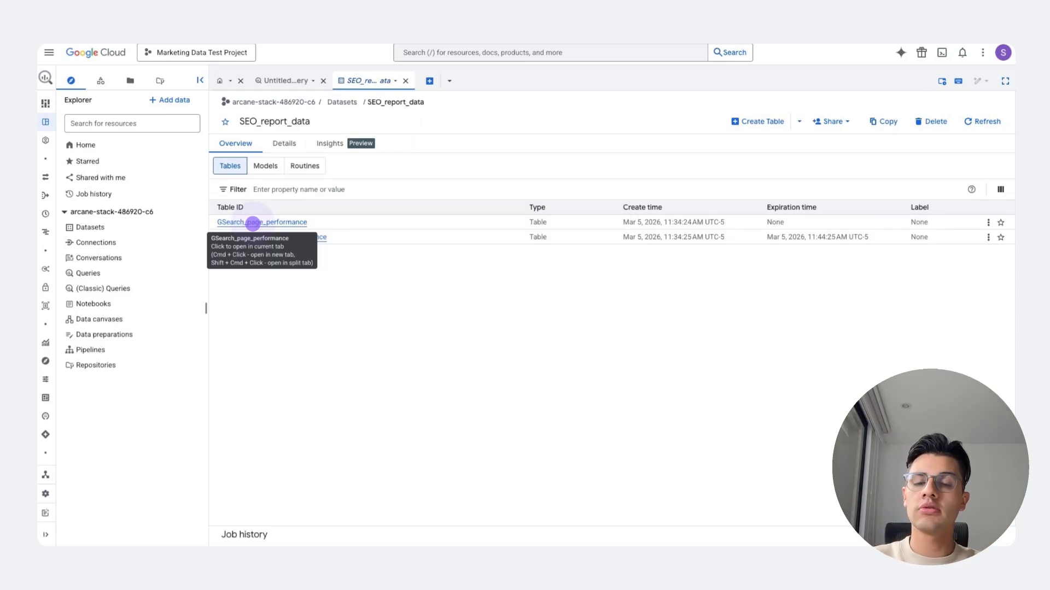
click(252, 222)
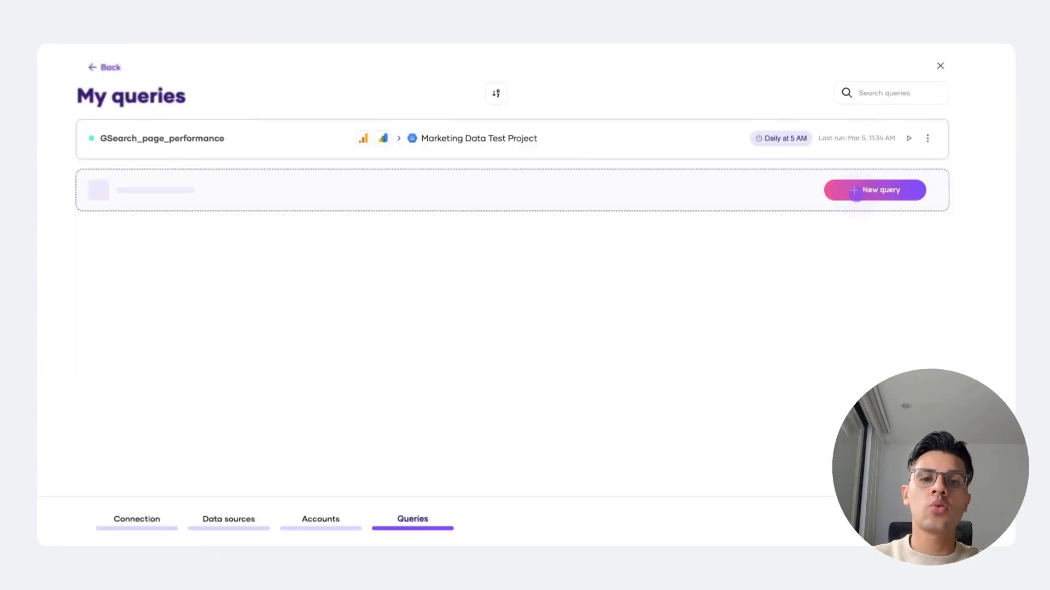
Step: Back in Porter Metrics, start a new query and select the same BigQuery account as before with Marketing Data Test Project as the project
click(863, 189)
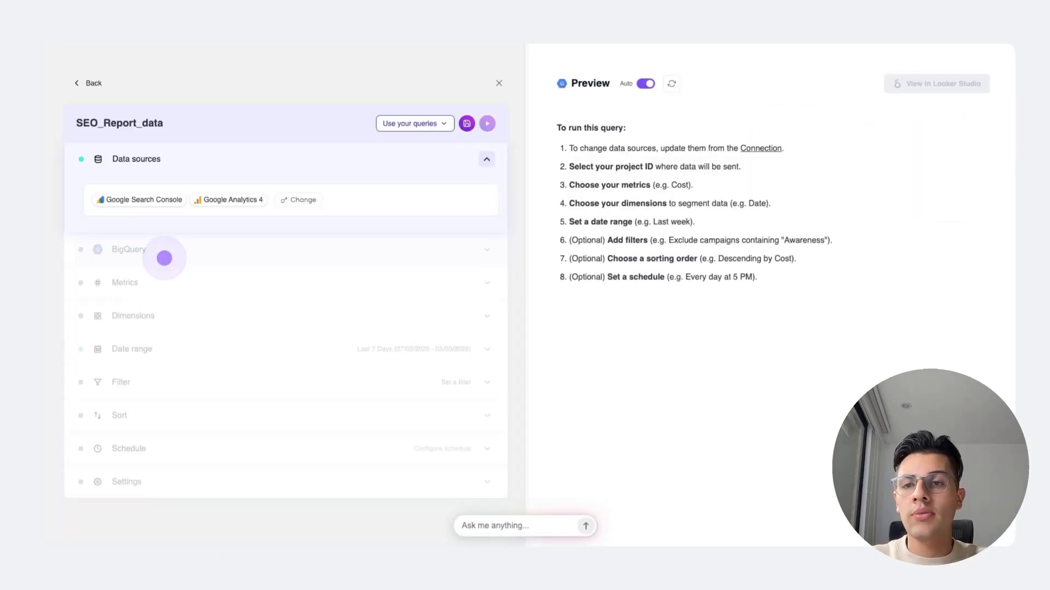
click(164, 258)
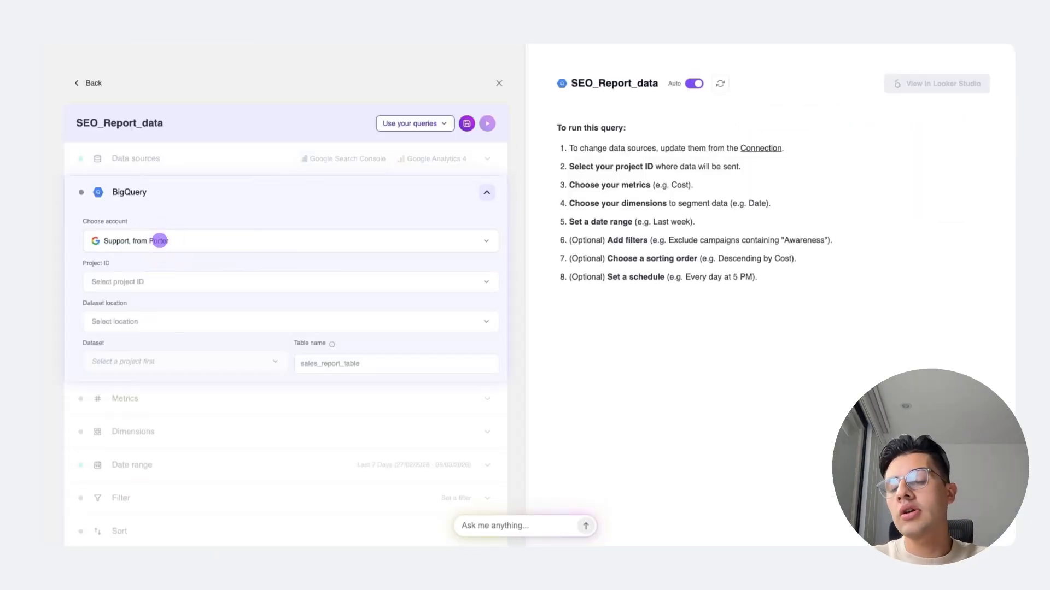
click(160, 241)
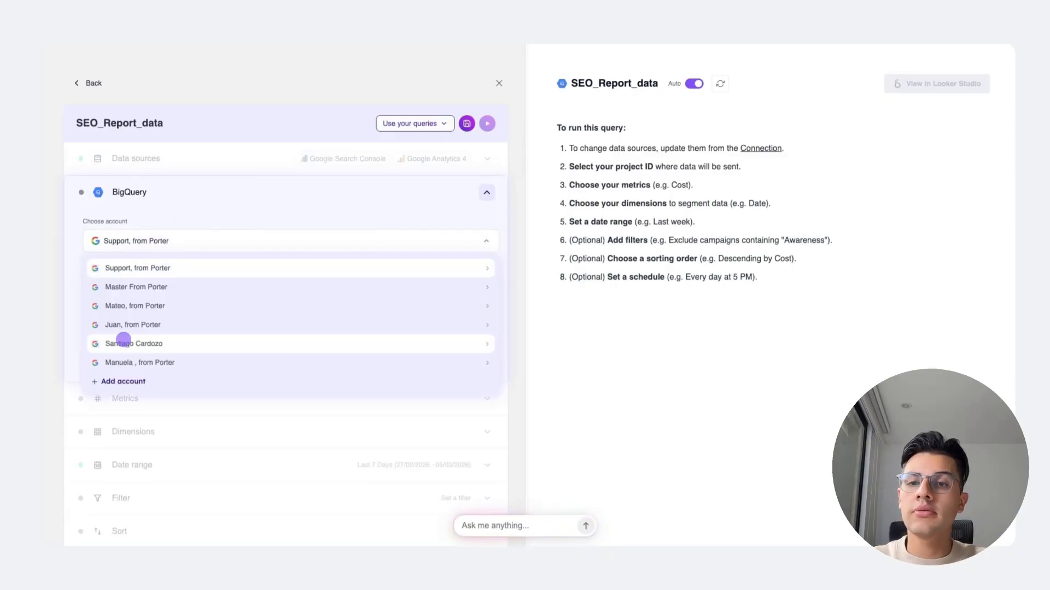
click(124, 340)
click(124, 281)
click(130, 335)
Step: Set the dataset location to US (Multi-region), choose the SEO_report_data dataset and name the destination table GA4_page_performance
click(121, 322)
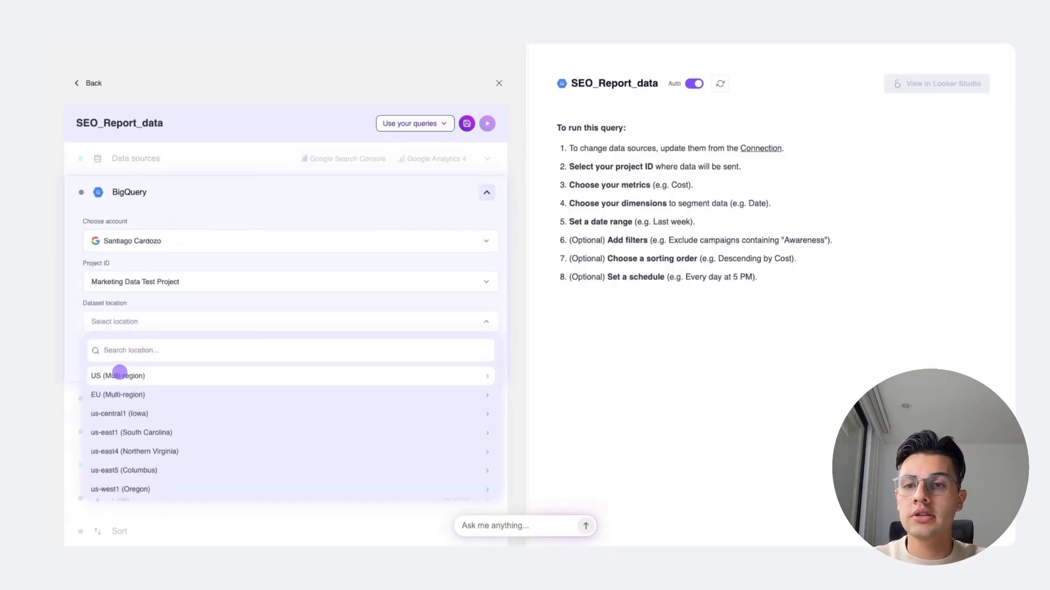
click(120, 373)
click(119, 373)
click(119, 374)
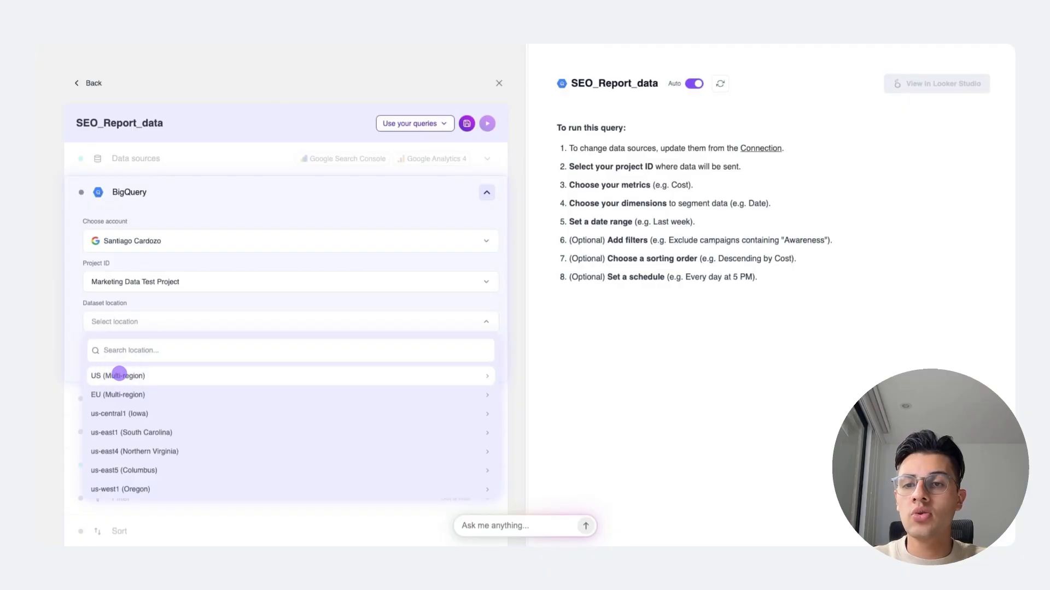
click(120, 375)
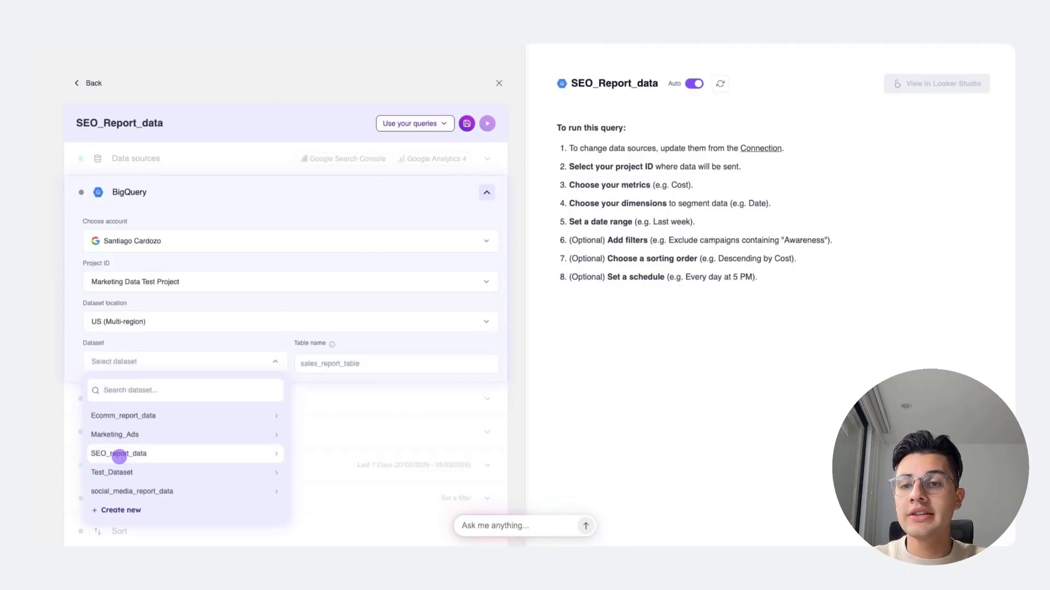
click(119, 454)
click(326, 365)
text(GA4_page_performance)
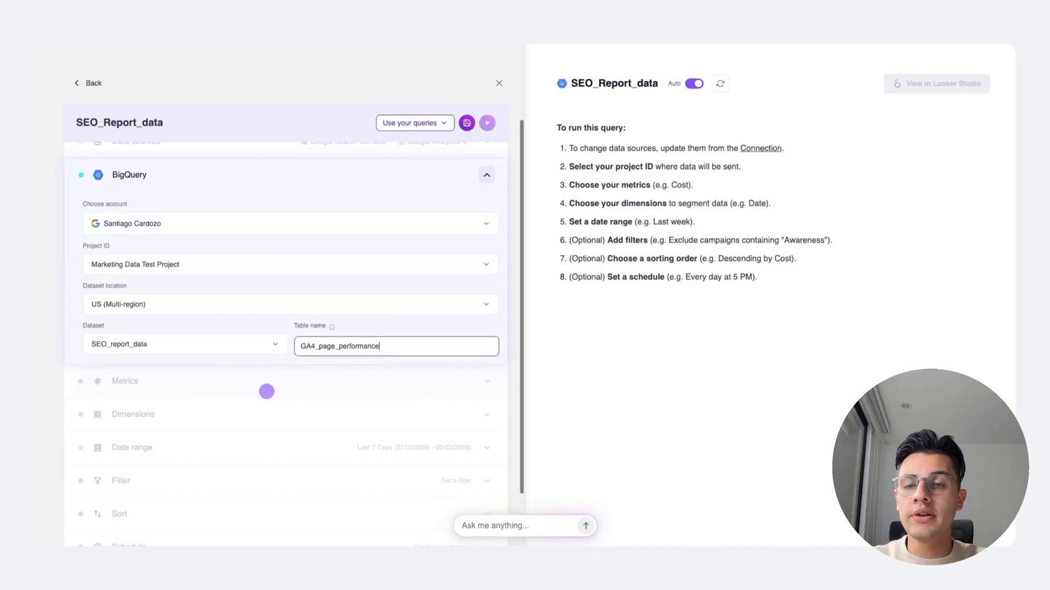
Step: Add GA4 Sessions, GA4 Engaged sessions and GA4 Key events as the query's metrics
click(266, 391)
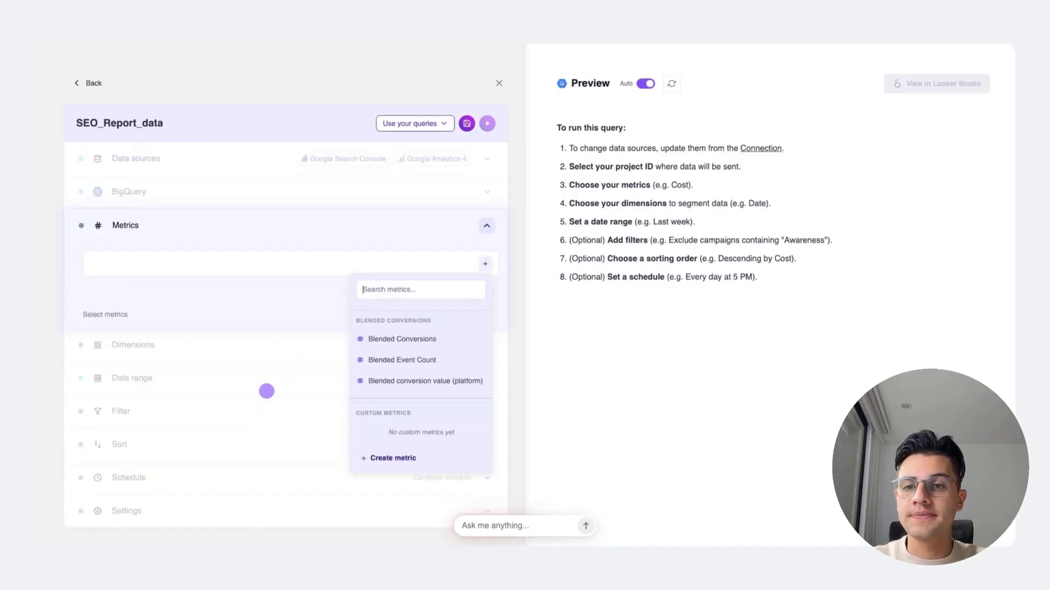
click(385, 288)
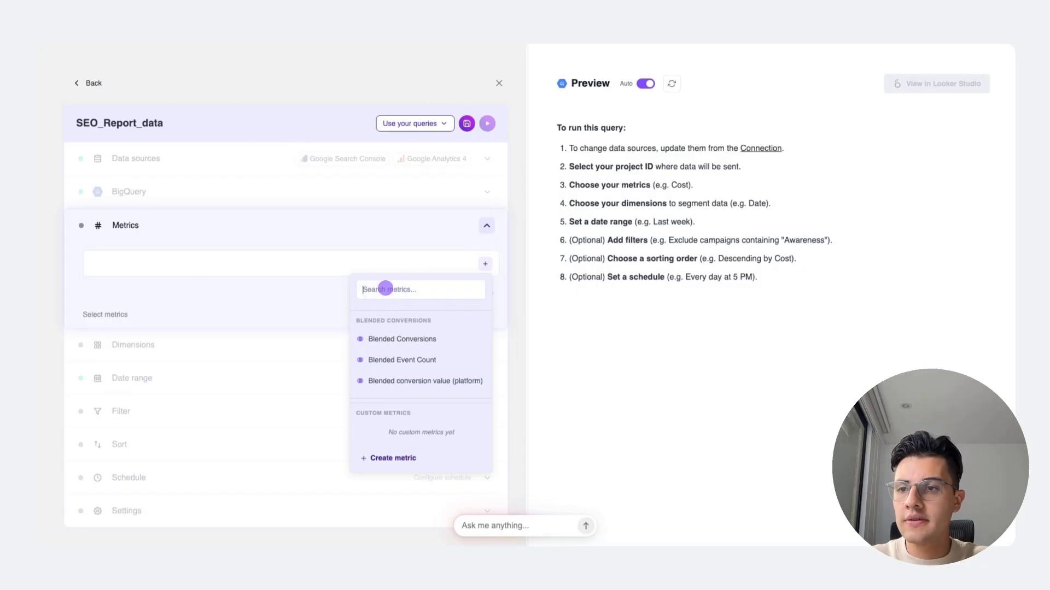
text(sessions)
click(370, 337)
text(engaged)
click(398, 337)
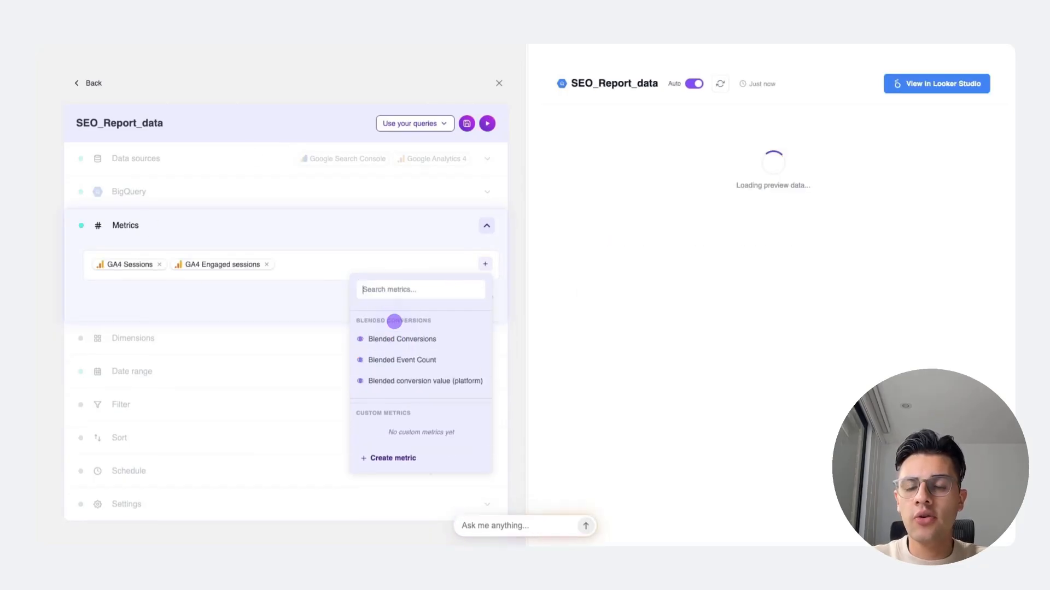
text(key events)
click(399, 338)
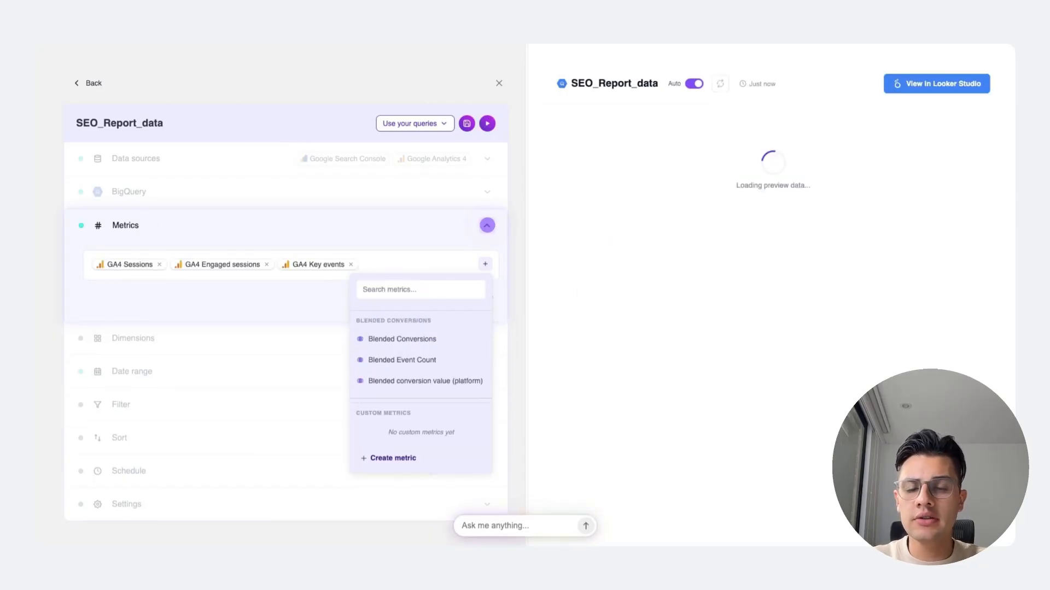
Step: Add Date, GA4 Date and GA4 Full page URL as the query's dimensions
click(389, 259)
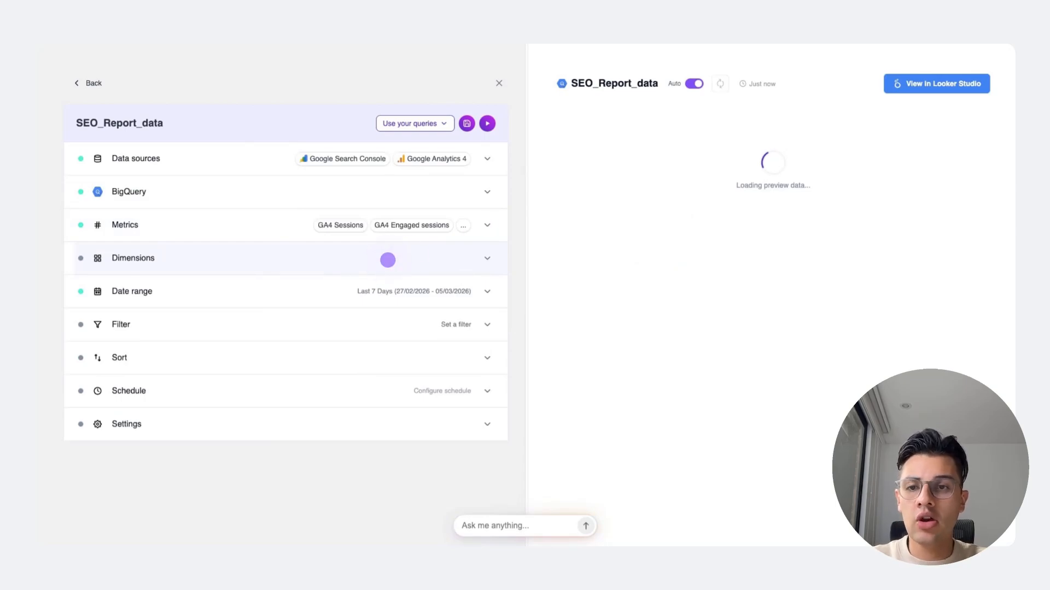
click(370, 354)
text(ga4 dat)
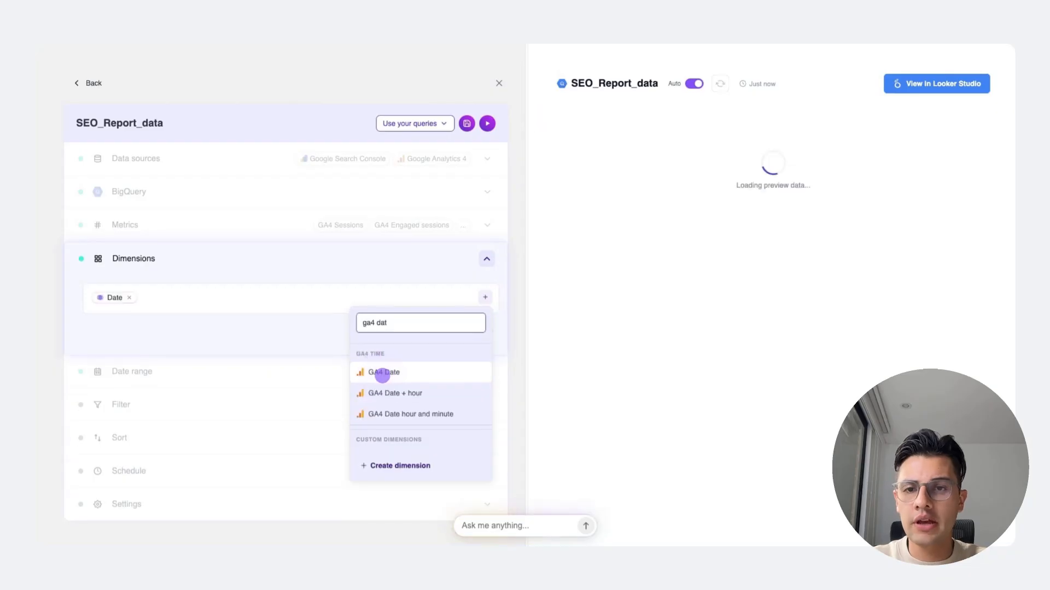
click(383, 372)
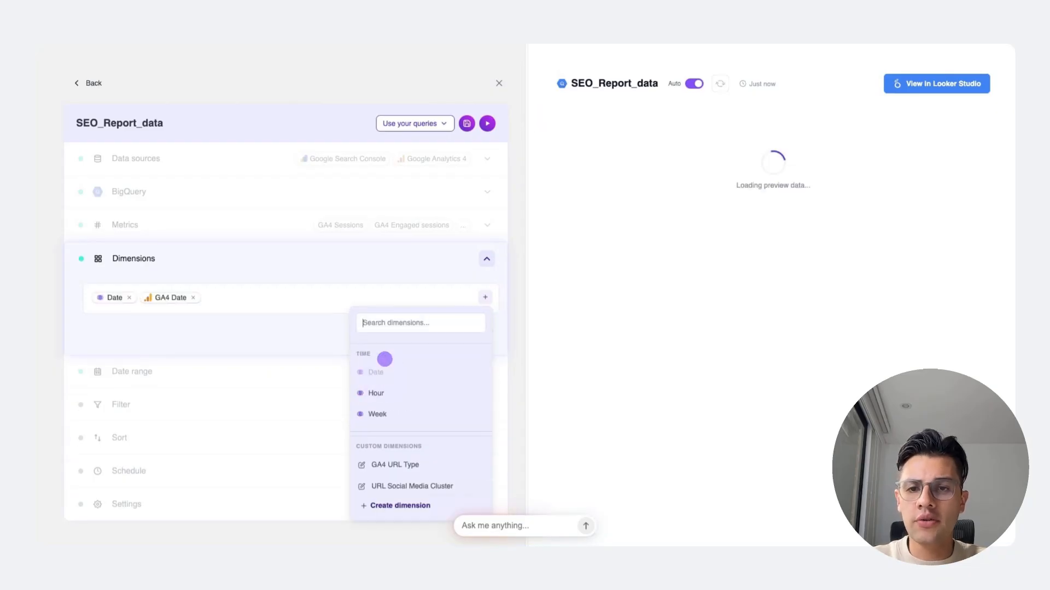
text(ga4 full)
click(392, 372)
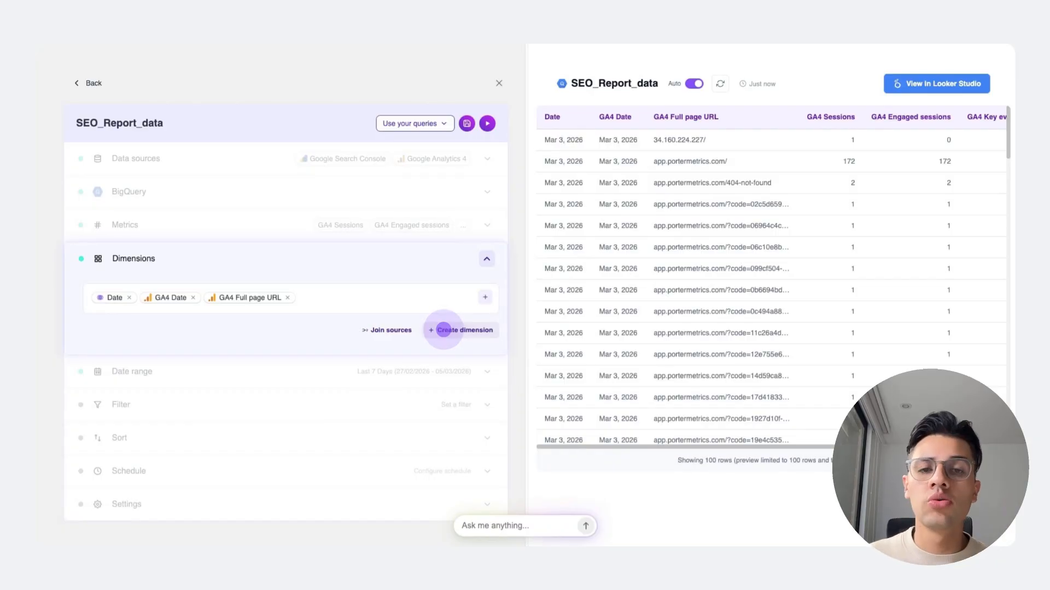
Step: Create a custom GA4 URL Type dimension and set the query's date range to Last 30 Days
click(443, 330)
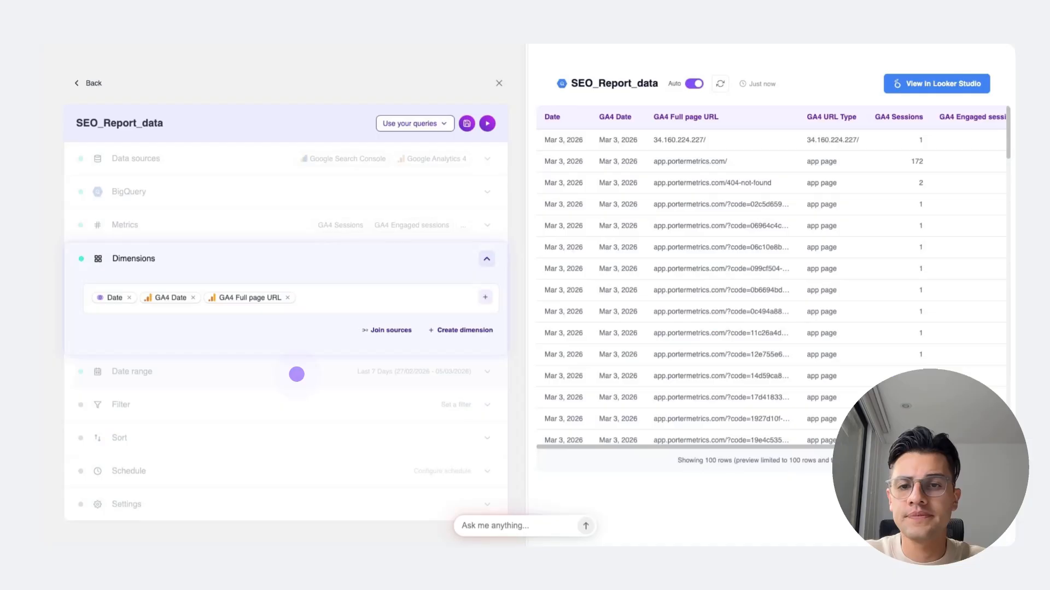
click(269, 371)
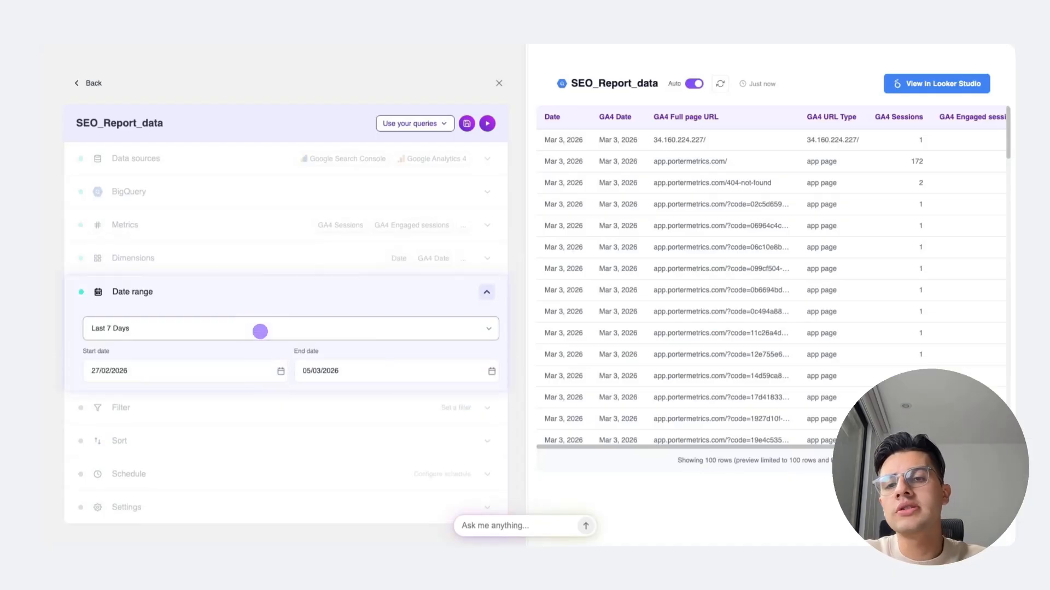
click(261, 331)
click(486, 293)
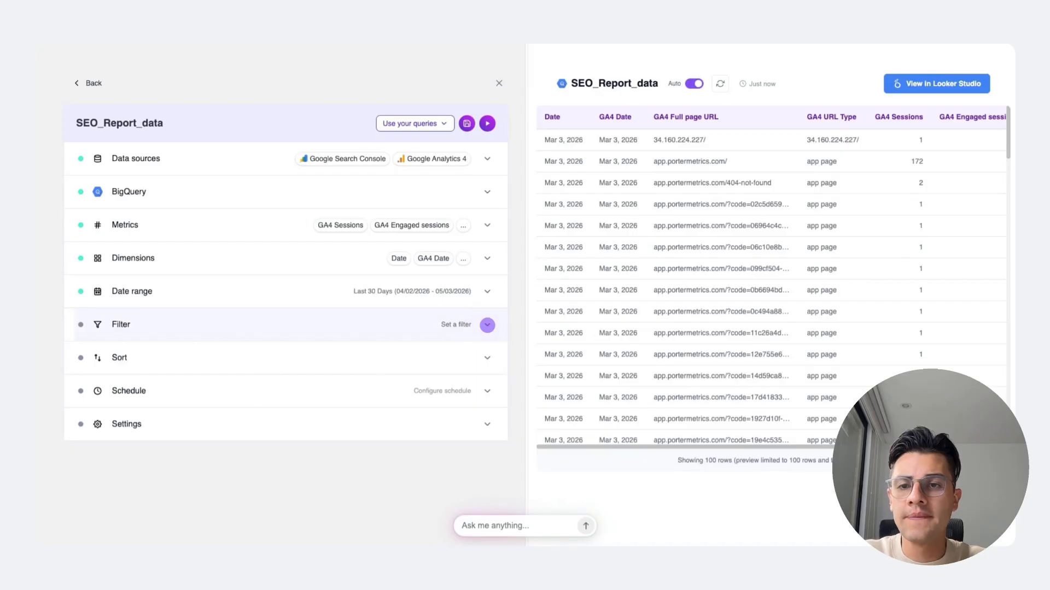
Step: Add a filter that excludes rows where GA4 URL Type matches RegExp Contains "app page", and refresh the data preview
click(487, 325)
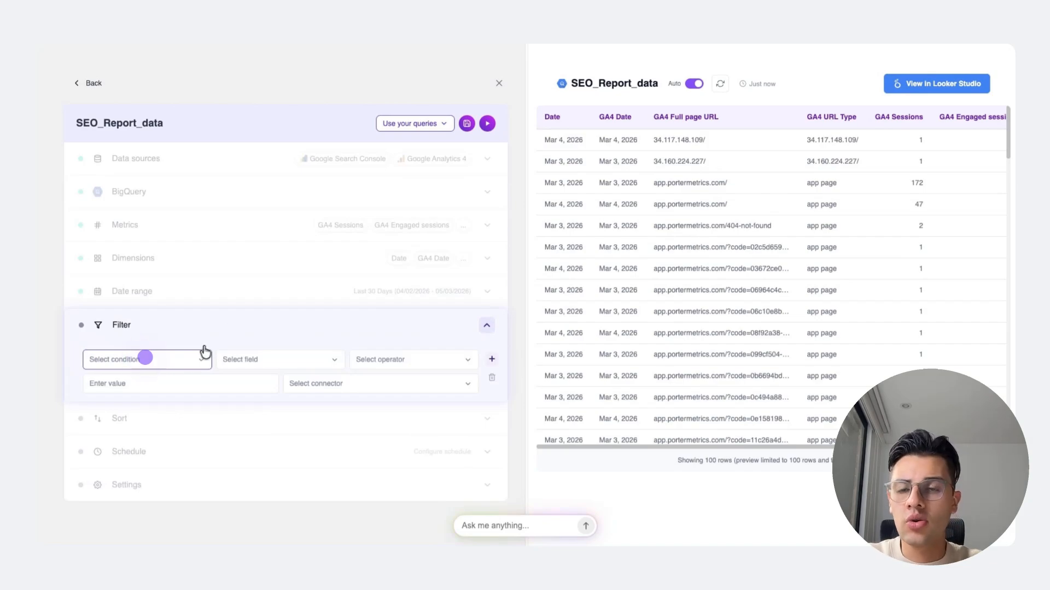
click(145, 358)
click(110, 403)
click(253, 363)
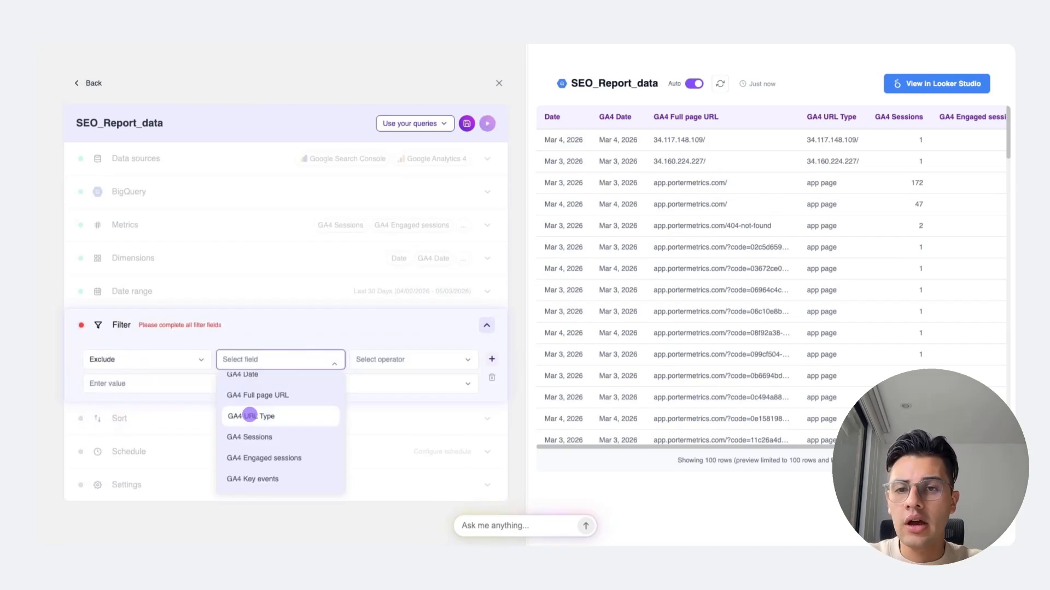
click(250, 416)
click(366, 360)
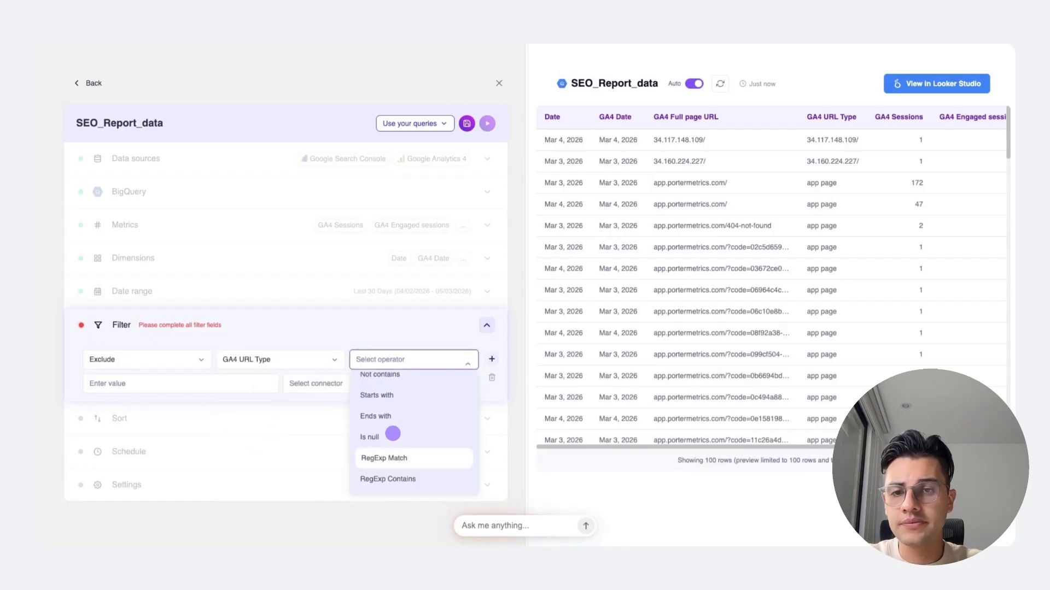
click(363, 359)
click(363, 358)
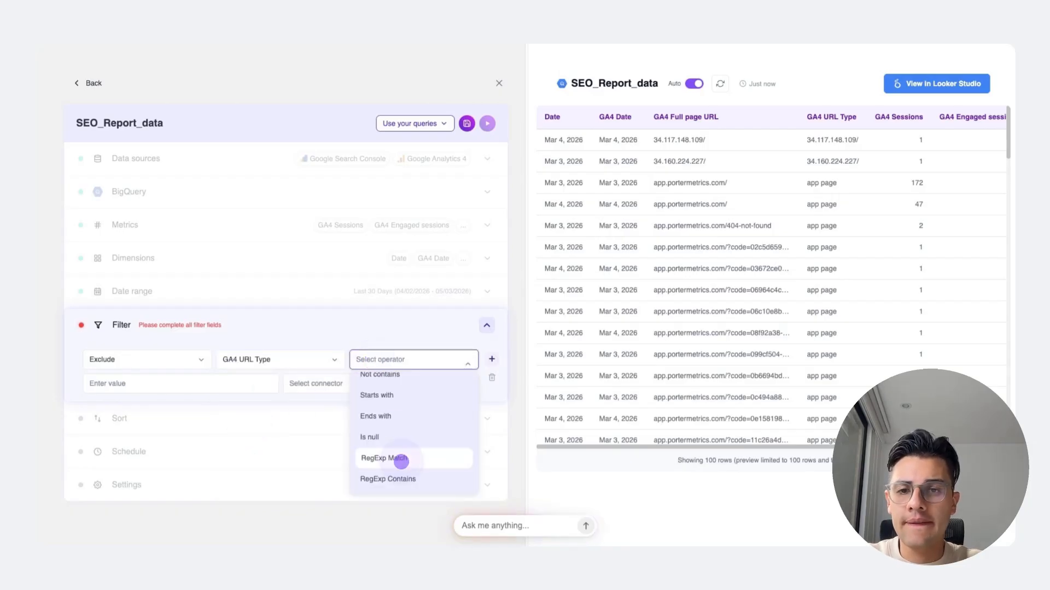
click(401, 462)
click(383, 479)
click(155, 389)
text(app page)
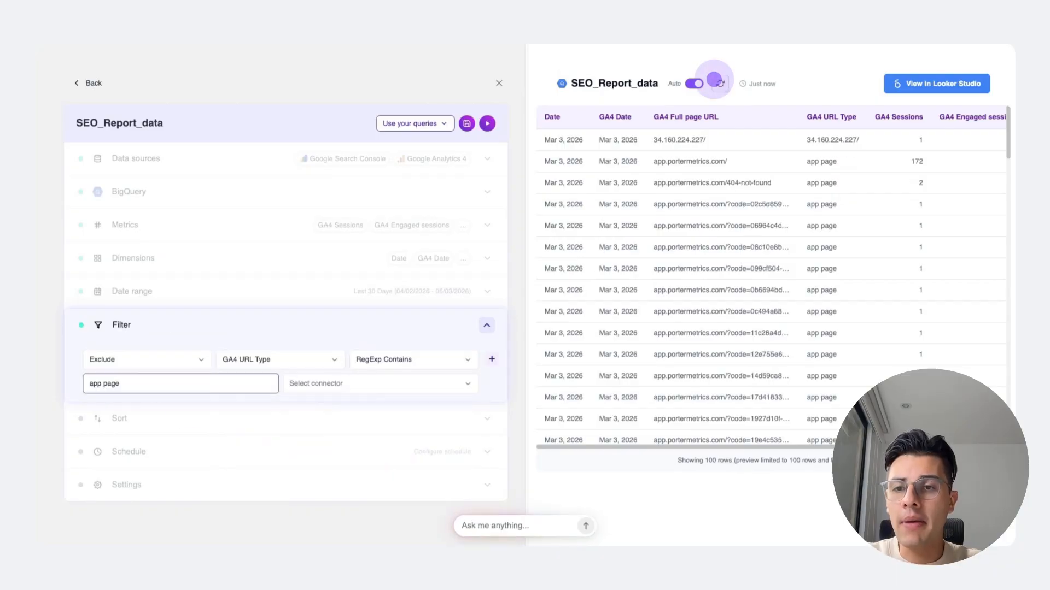
click(718, 82)
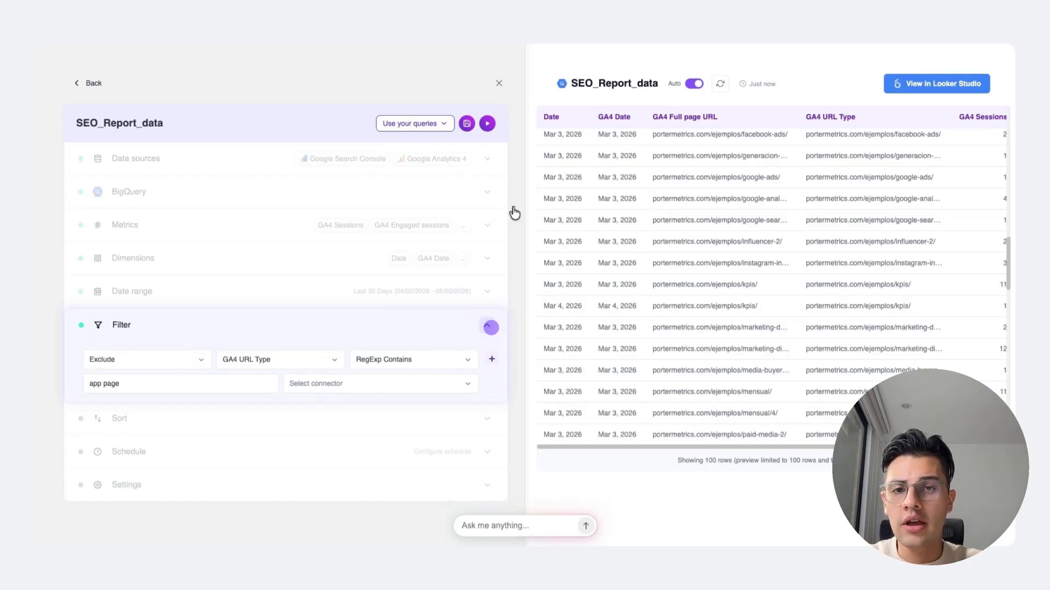
Step: Sort the query by GA4 Sessions in descending order and refresh the data preview
click(247, 357)
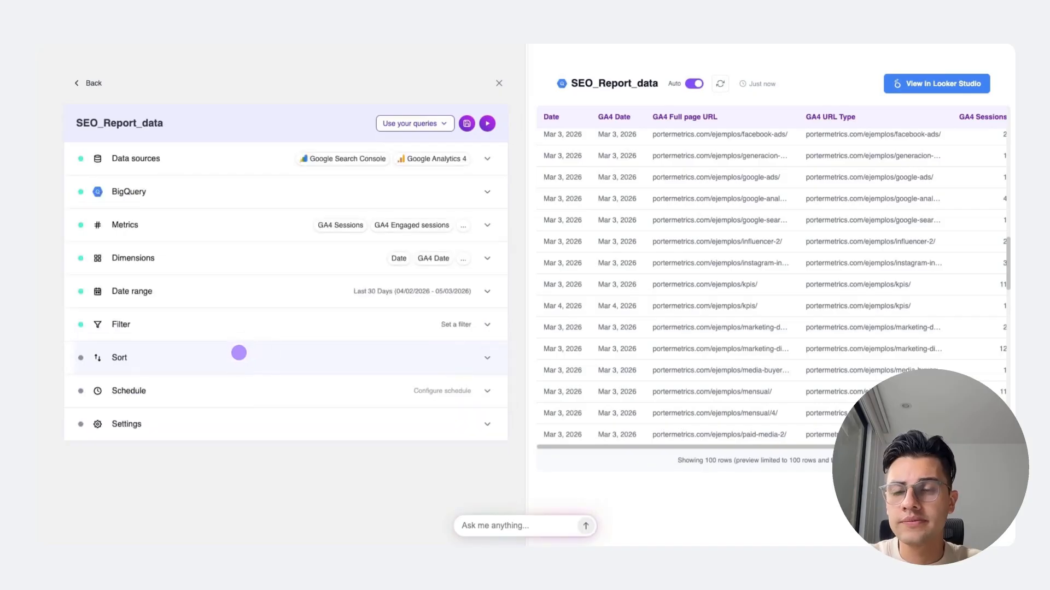
click(239, 351)
click(183, 388)
click(152, 473)
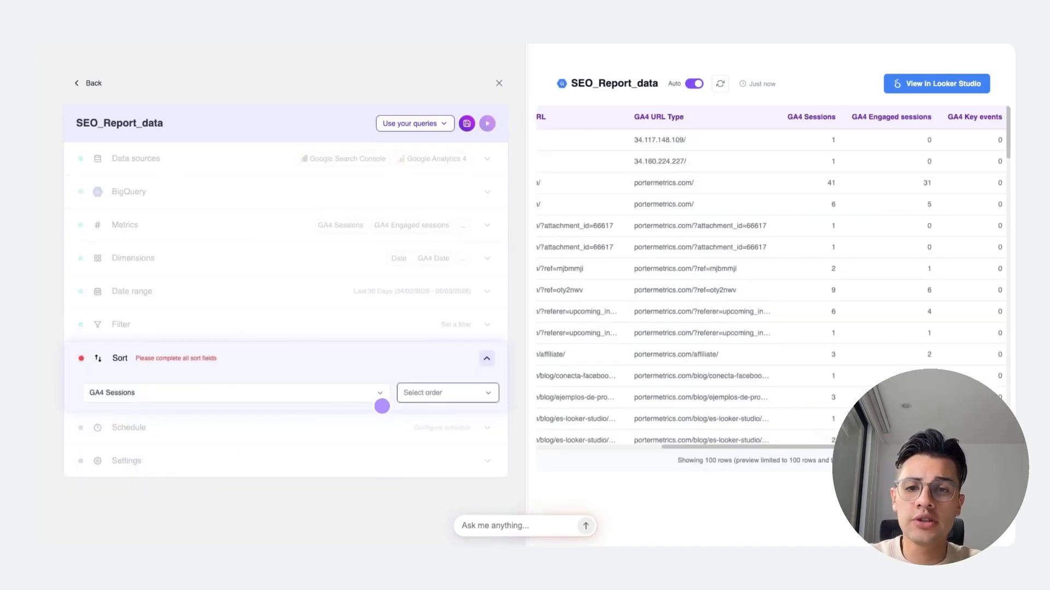
click(429, 392)
click(424, 439)
click(721, 84)
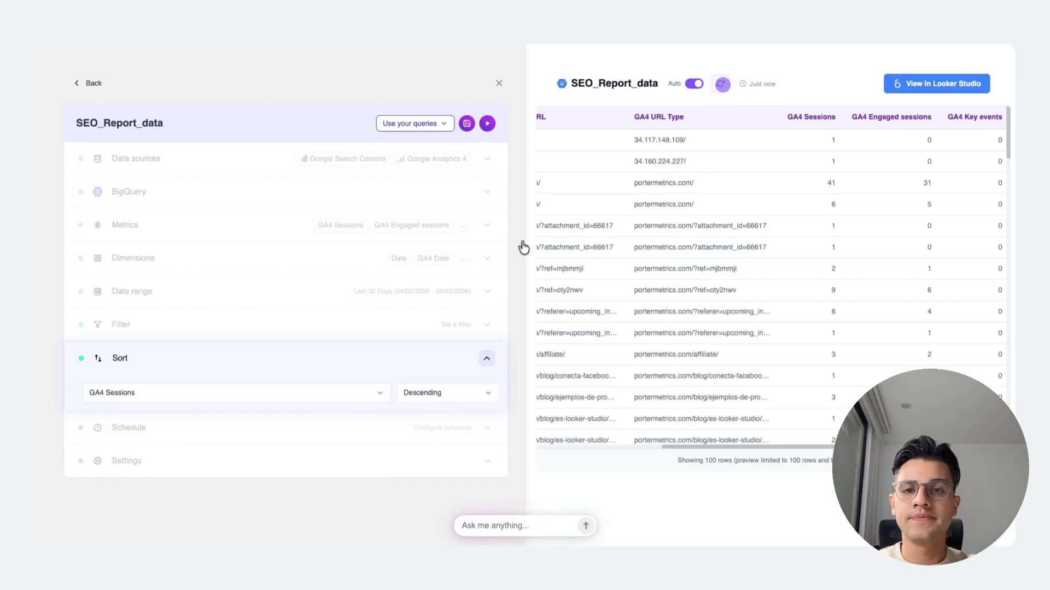
Step: Generate a query schedule from the description "Every day at 5:00 am"
click(247, 411)
click(164, 468)
text(Every day at 5:00 am)
click(326, 489)
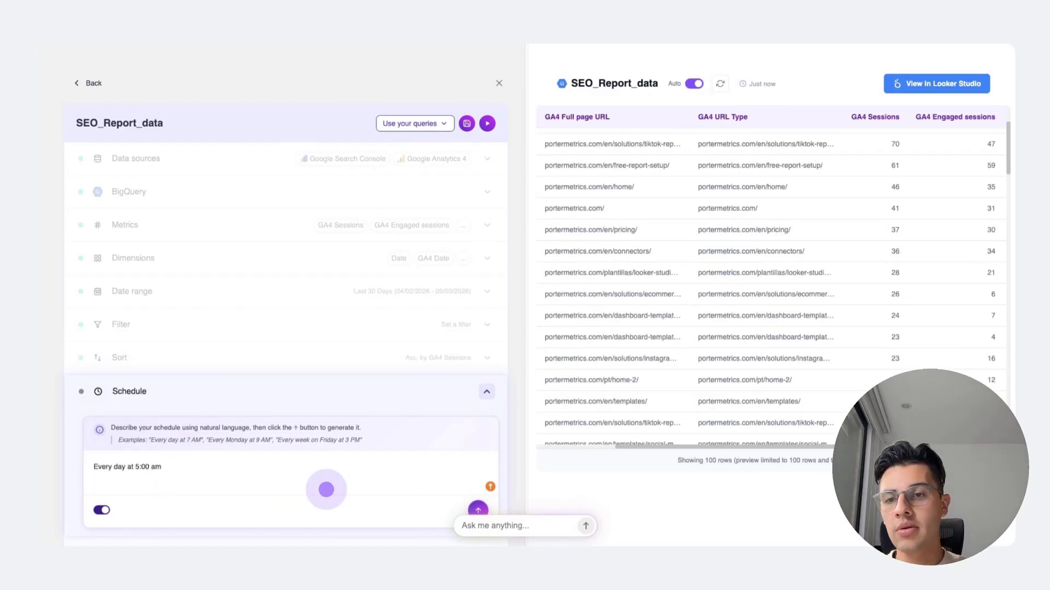
click(477, 509)
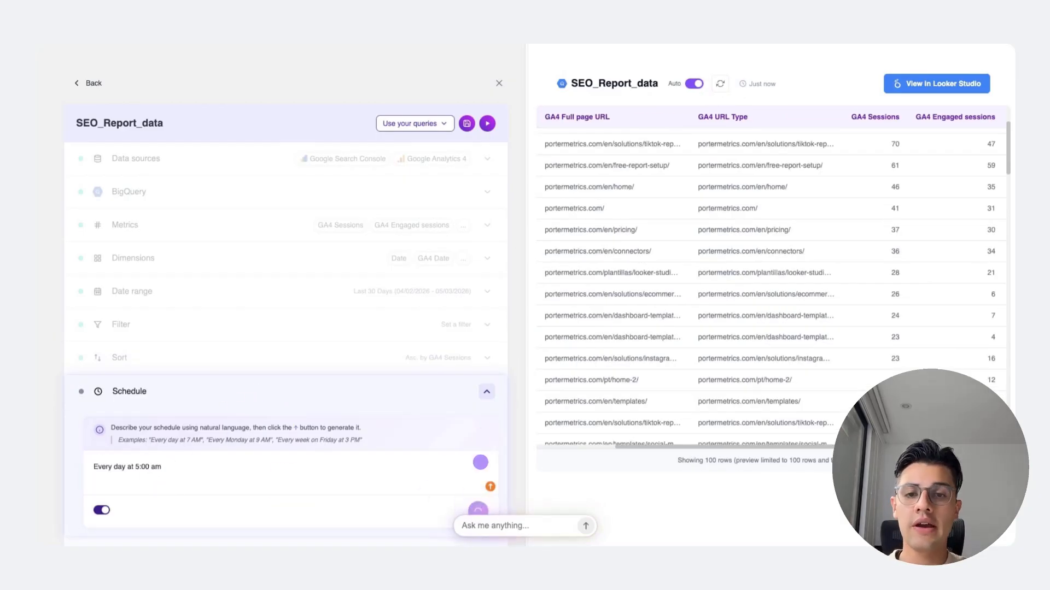
click(488, 356)
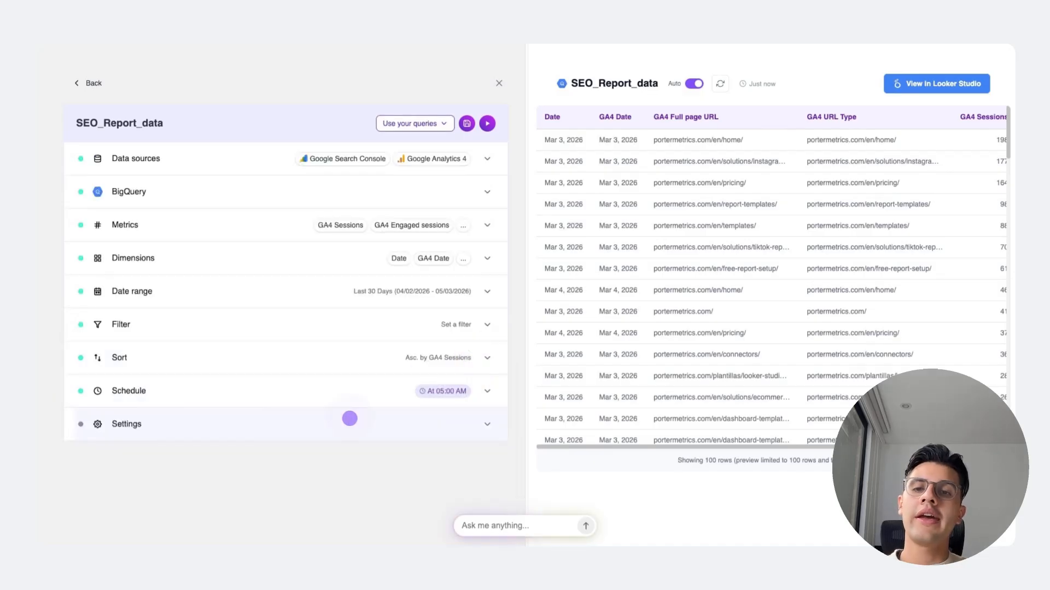
Step: Set the data refresh mode to Overwrite, and save and run the query
click(338, 424)
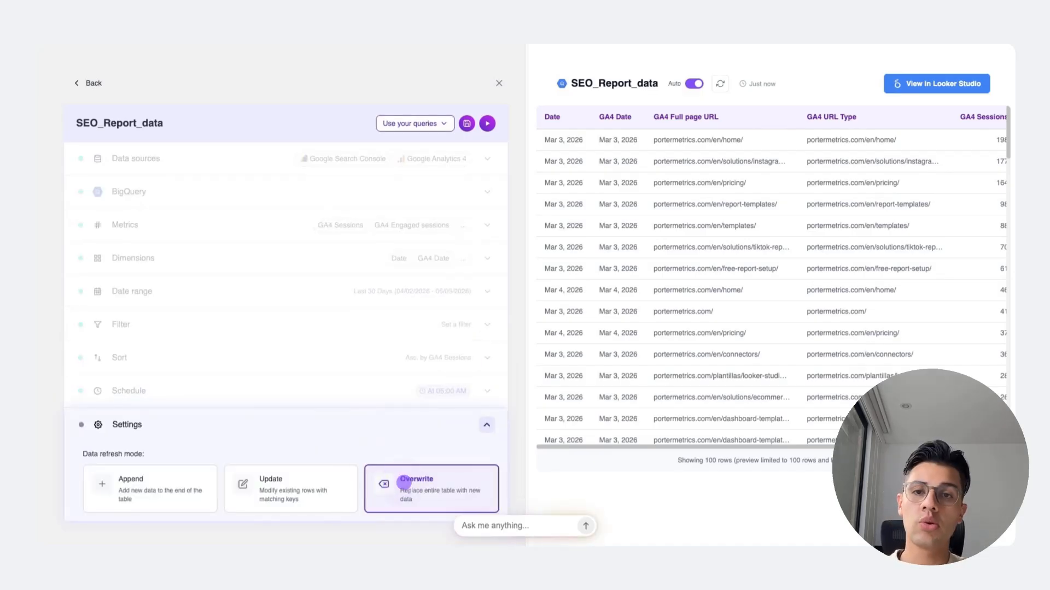
click(403, 483)
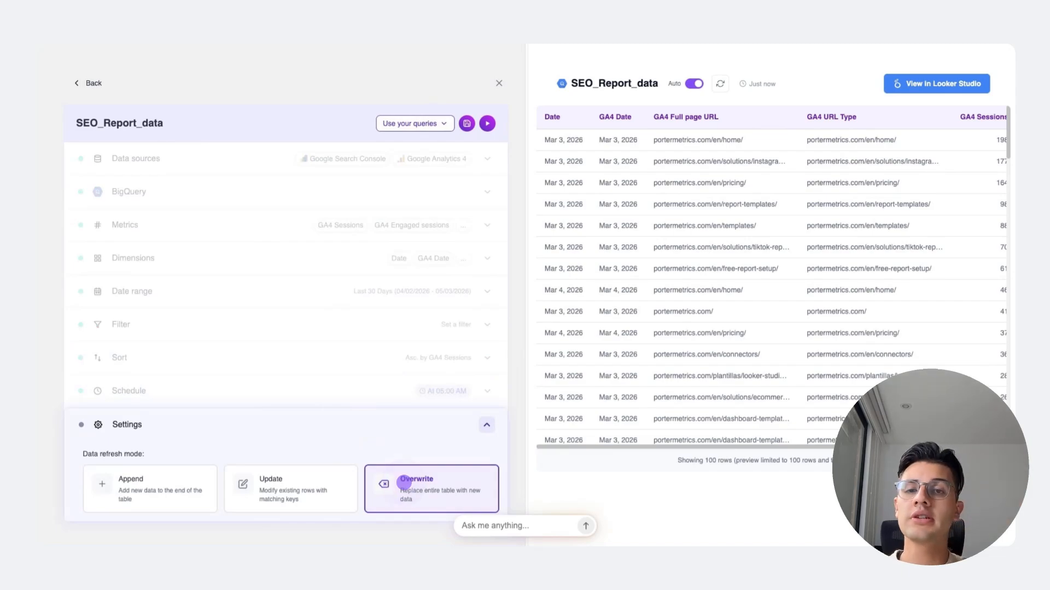
click(467, 124)
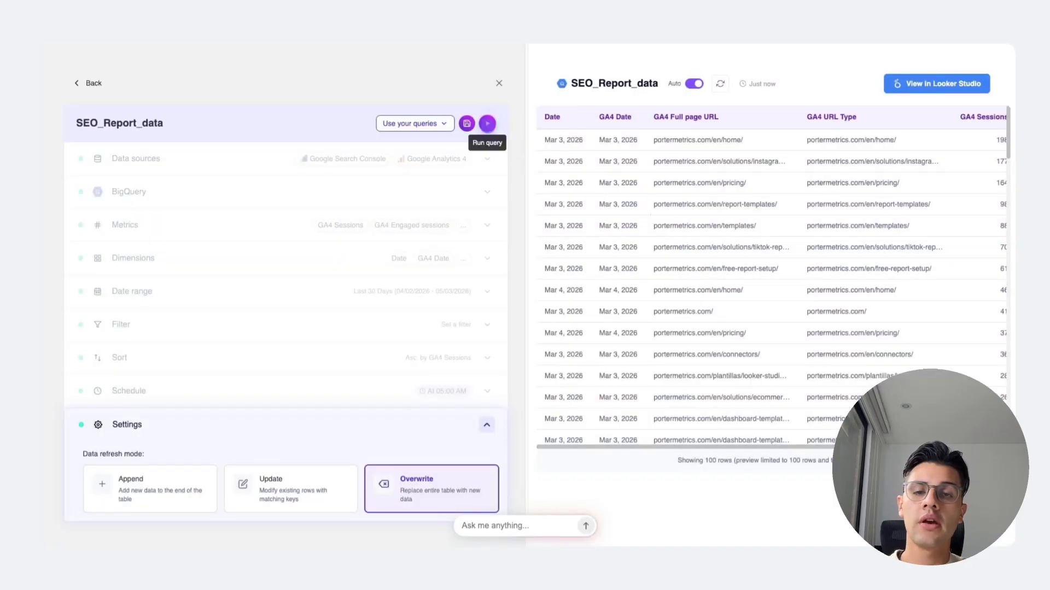
click(488, 124)
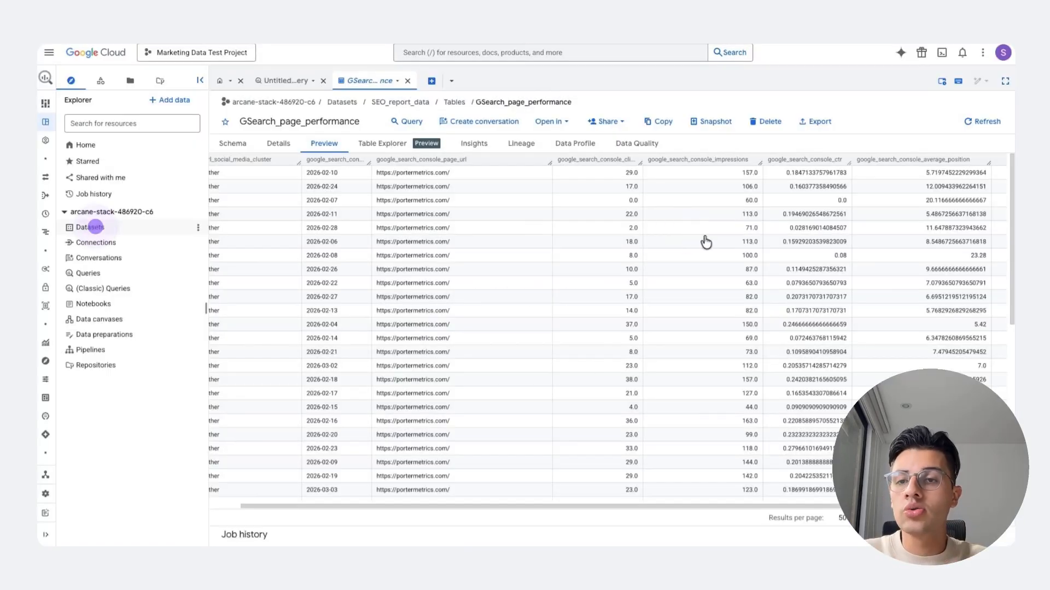
Step: Switch to BigQuery in Google Cloud and open the SEO_report_data dataset to check its tables
click(96, 226)
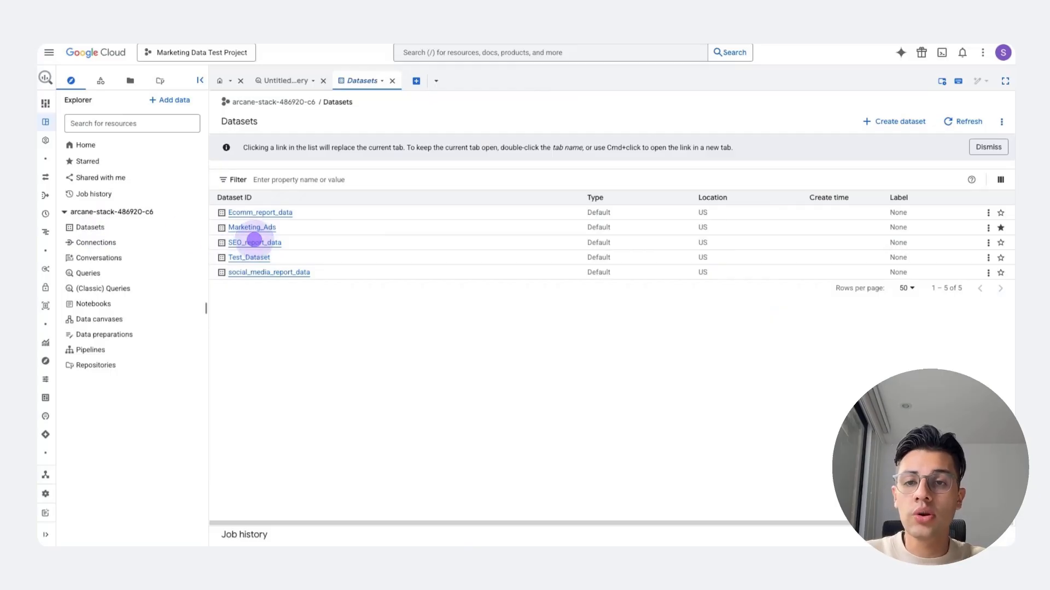
click(249, 241)
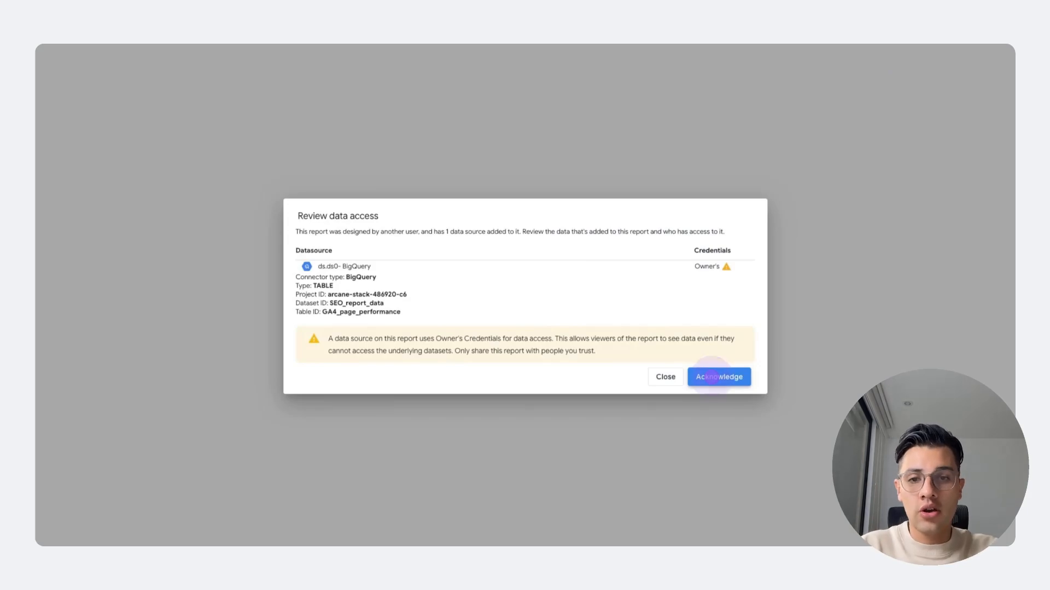
Step: In Looker Studio, acknowledge the GA4_page_performance data access review and save the report under the name SEO REPORT PORTER
click(712, 377)
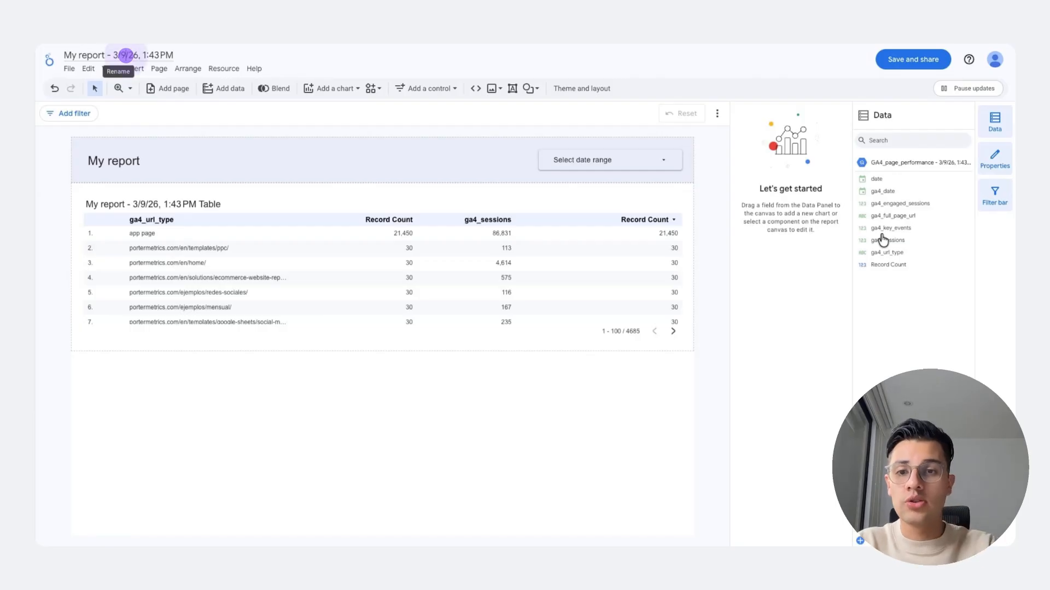
click(126, 55)
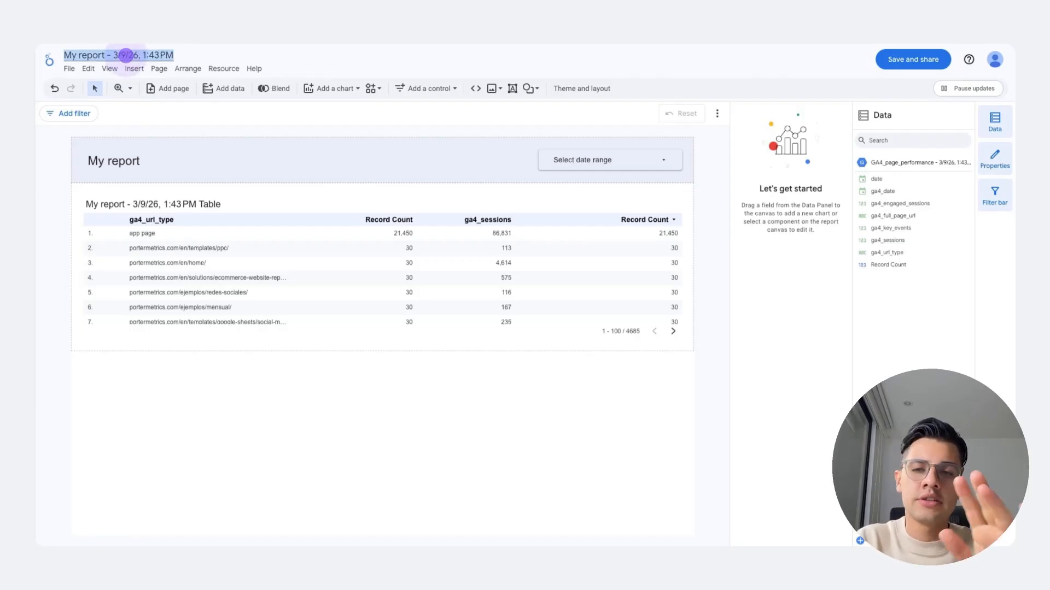
text(SEO REPORT POTER CONNECTION)
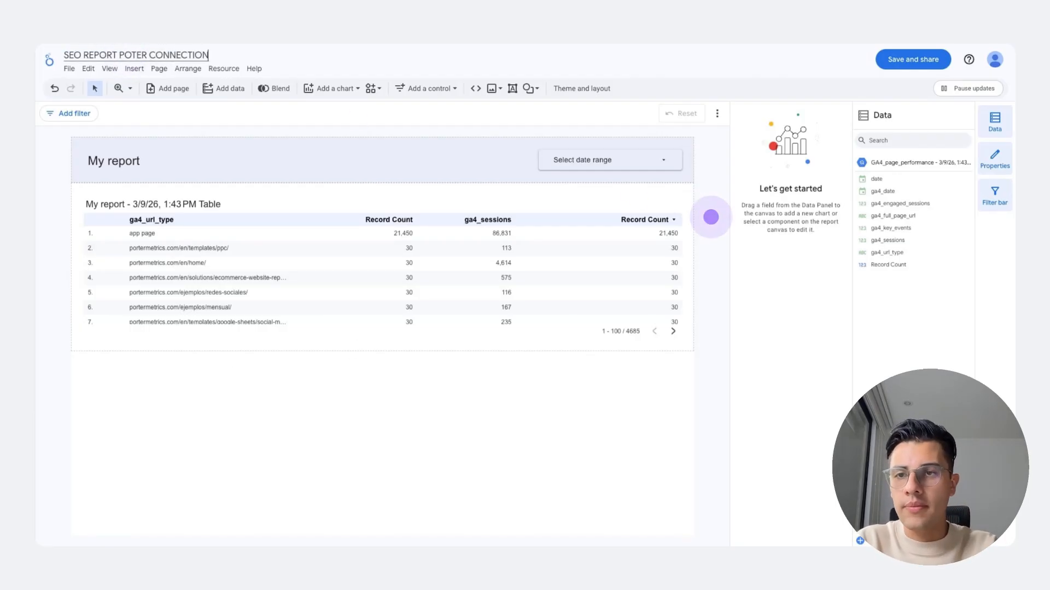
key(BackSpace)
key(BackSpace)
key(BackSpace)
key(BackSpace)
key(BackSpace)
key(BackSpace)
key(BackSpace)
key(BackSpace)
key(BackSpace)
key(BackSpace)
key(BackSpace)
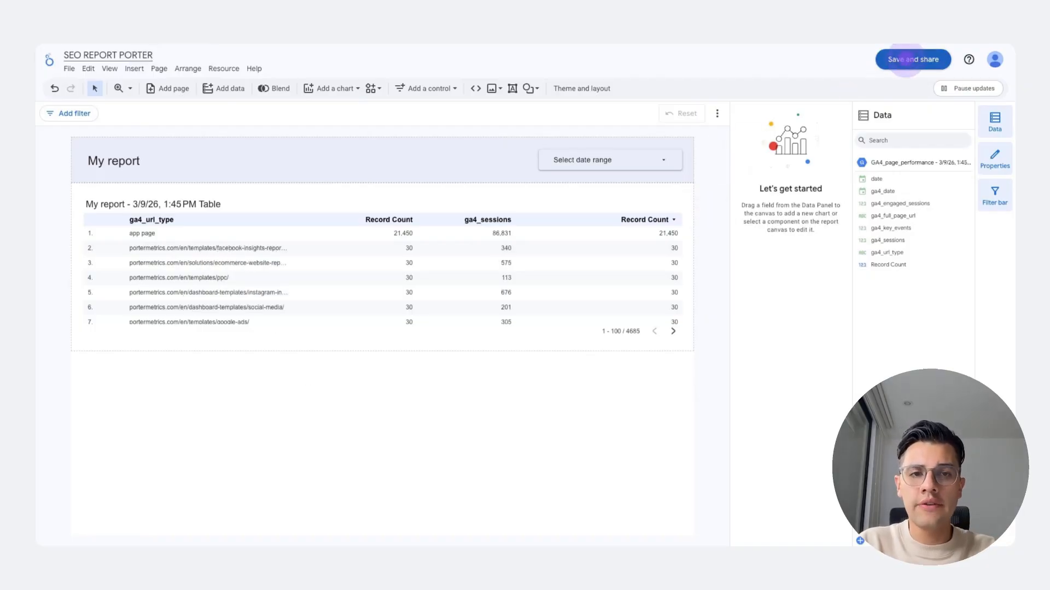
click(912, 59)
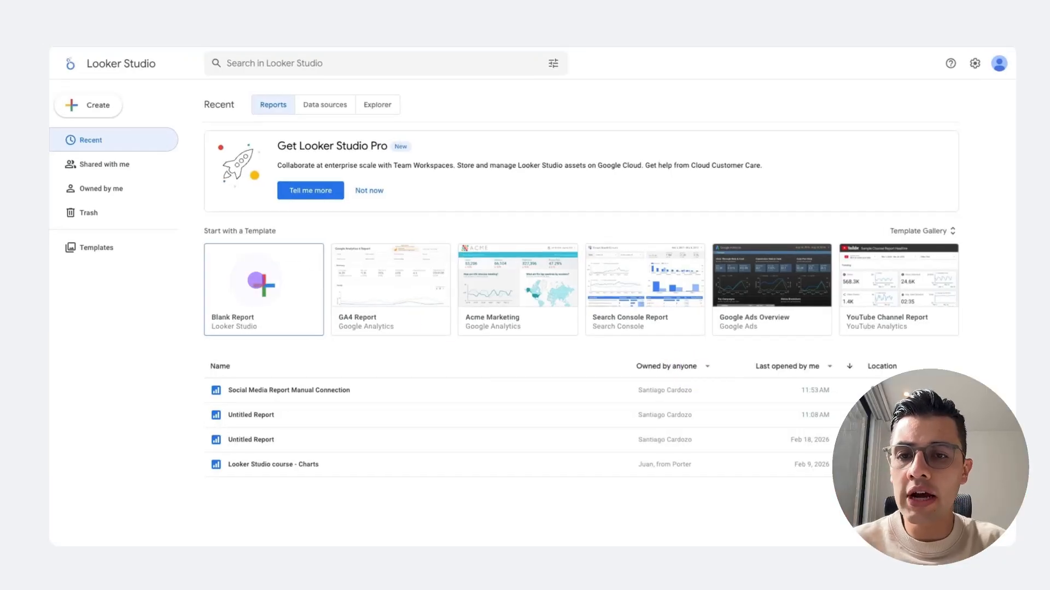
Step: Create a blank Looker Studio report and connect it through BigQuery to the GA4_page_performance table in Marketing Data Test Project
click(256, 280)
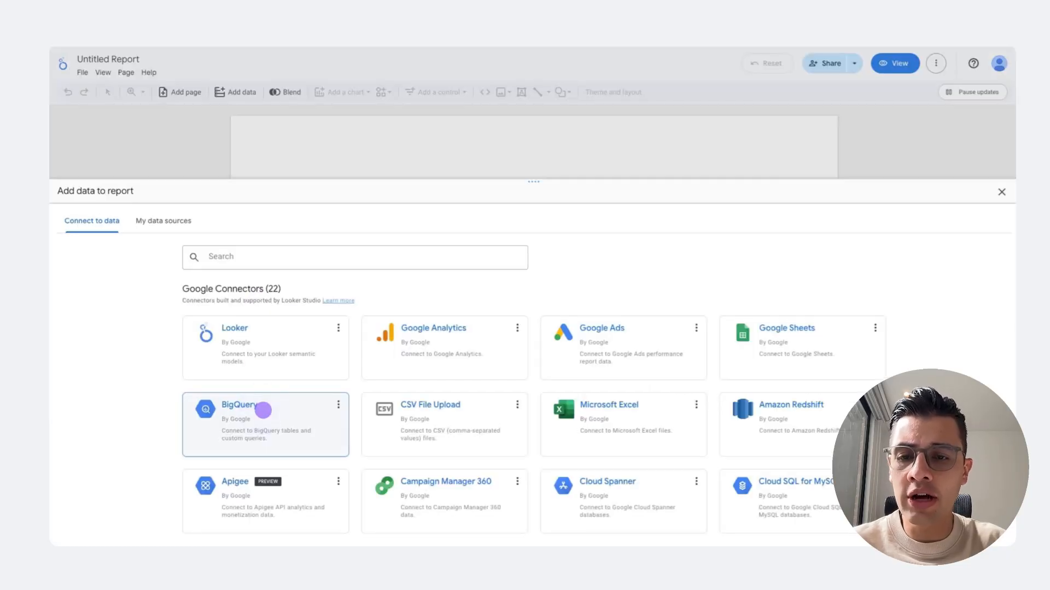
click(263, 410)
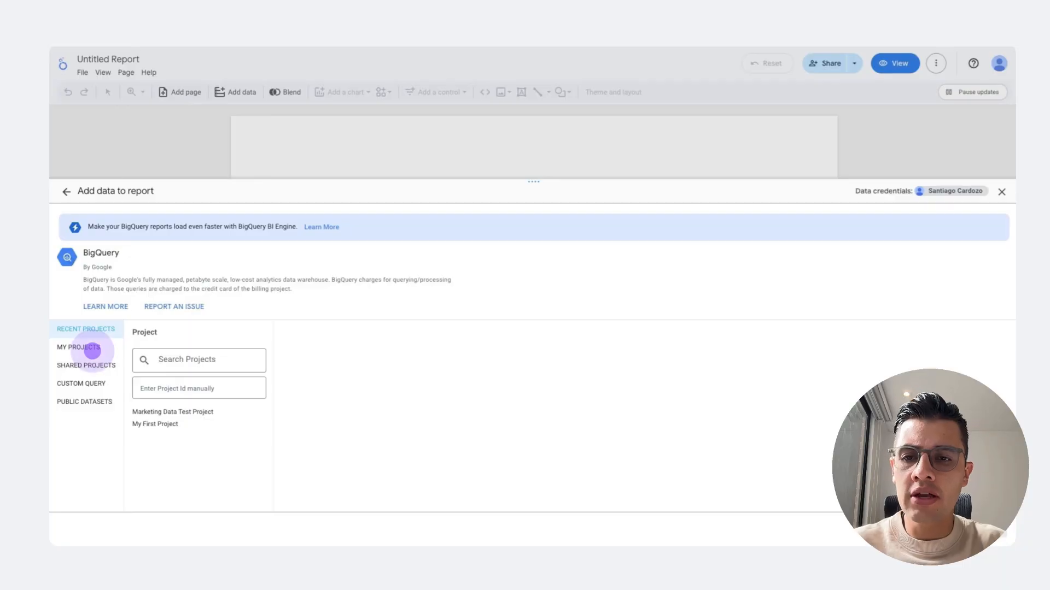
click(92, 349)
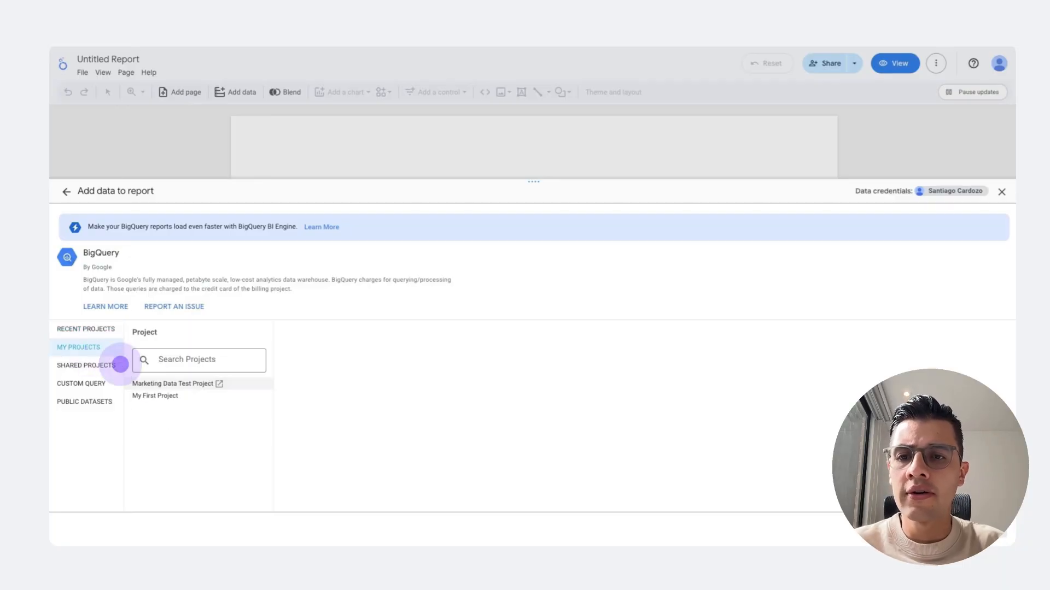
click(156, 382)
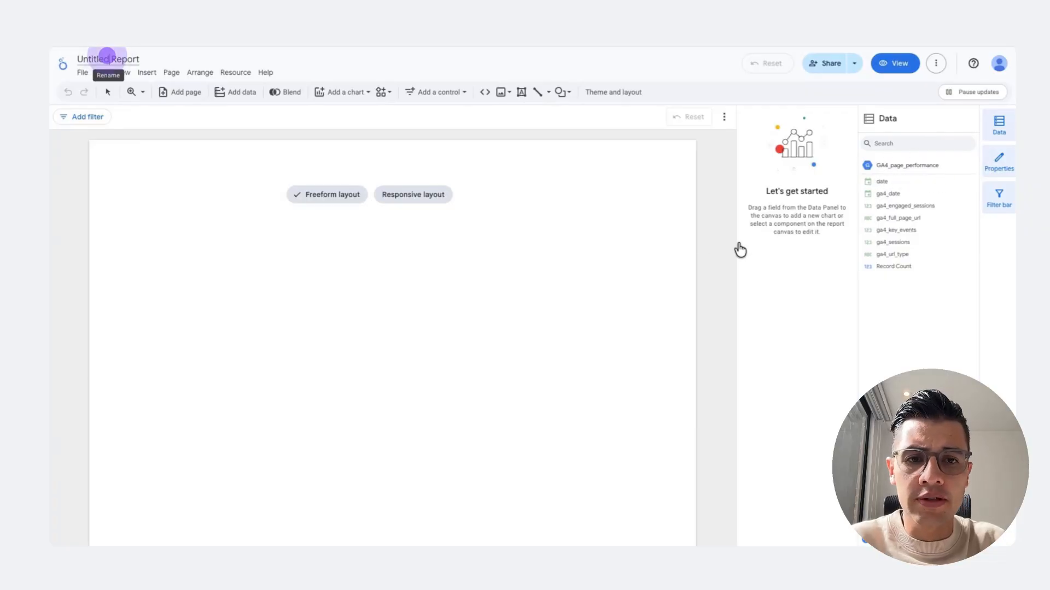
Step: Rename the untitled report as SEO REPORT MANUAL CONNECTION
click(107, 57)
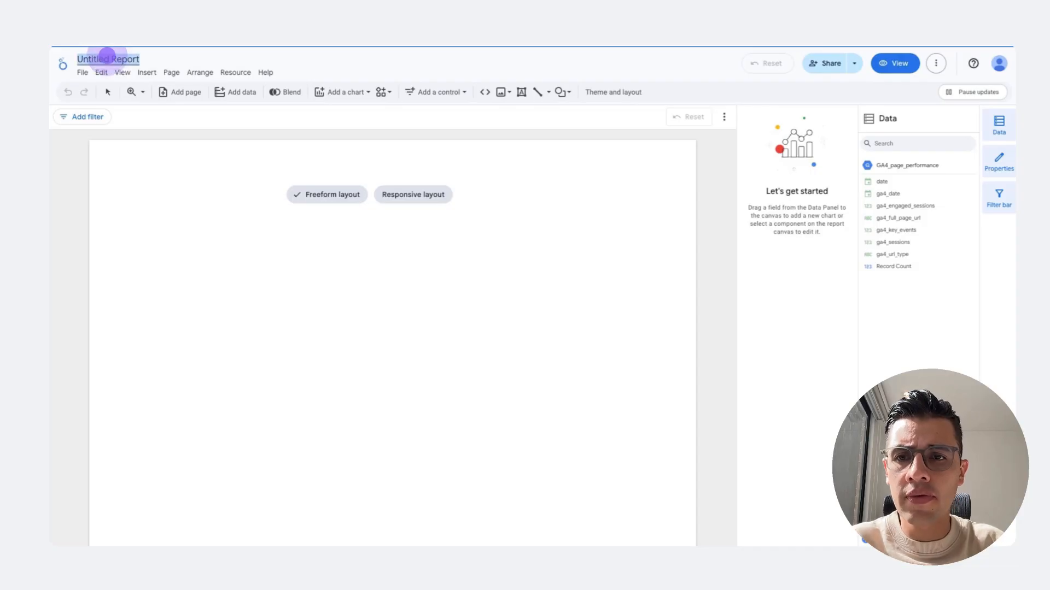
text(SEO REPORT MANUAL CONNECTION)
click(713, 200)
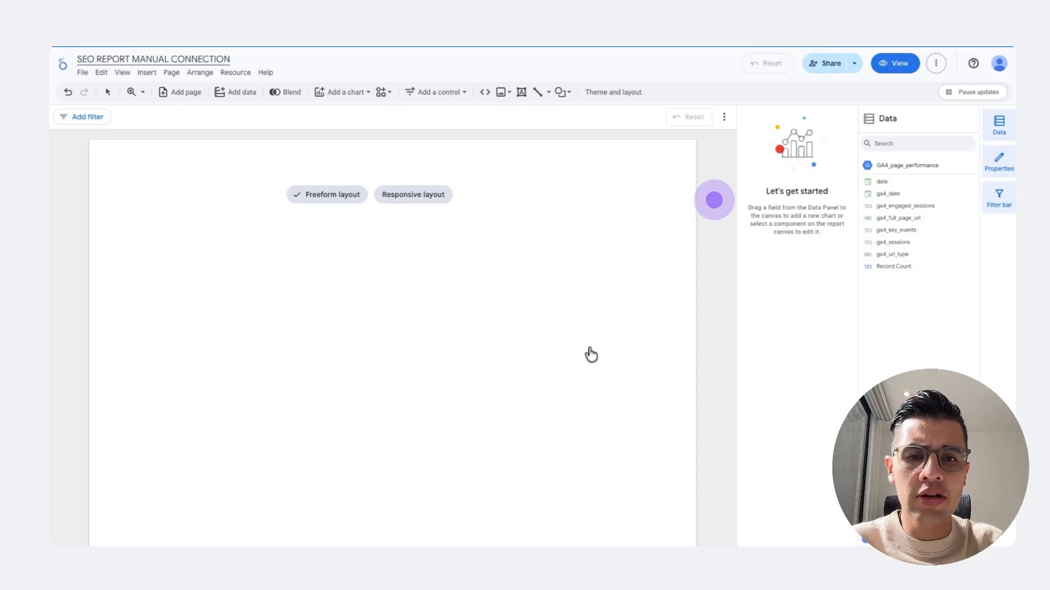
click(716, 191)
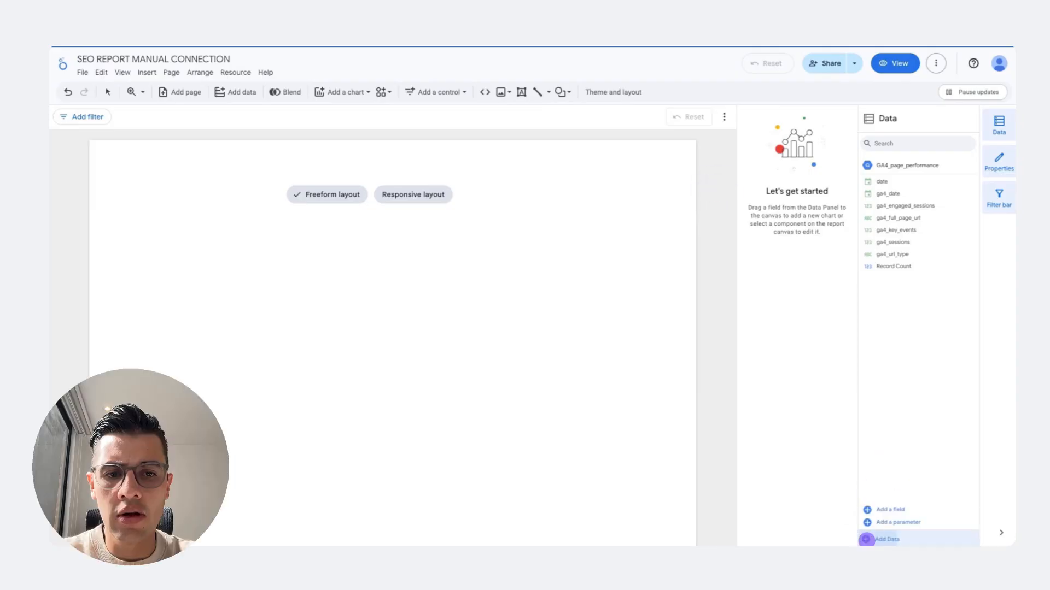
Step: Add the GSearch_page_performance table from the SEO_report_data dataset in Marketing Data Test Project to the report through the BigQuery connector
click(870, 538)
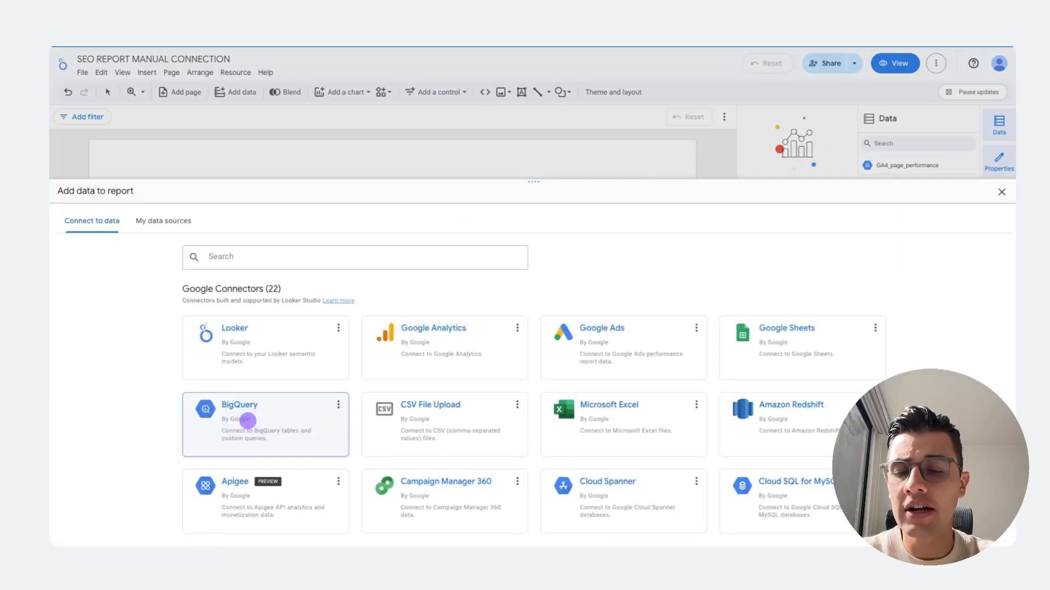
click(247, 420)
click(197, 411)
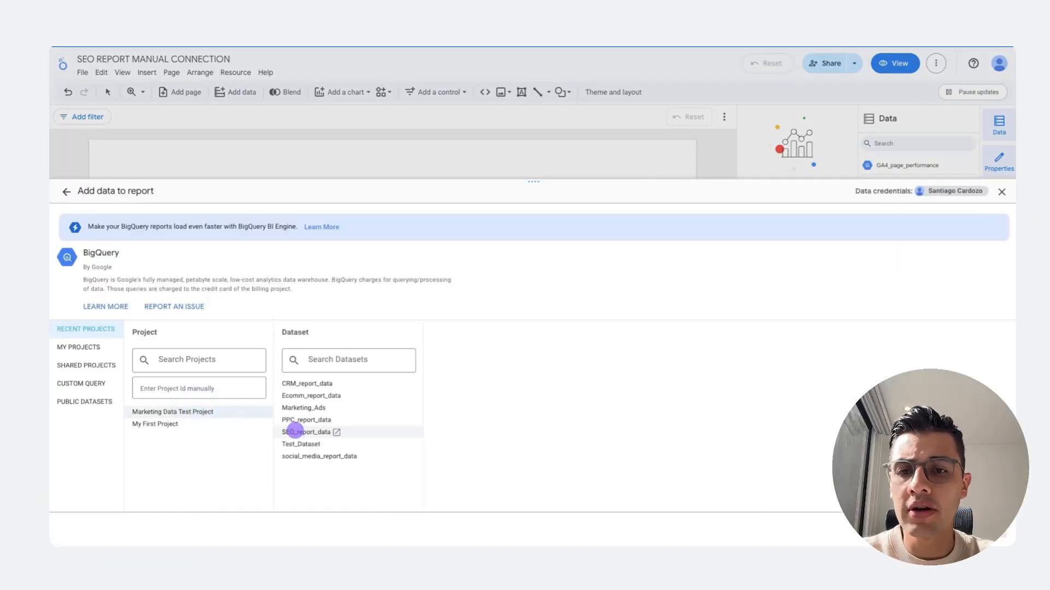
click(305, 432)
click(462, 401)
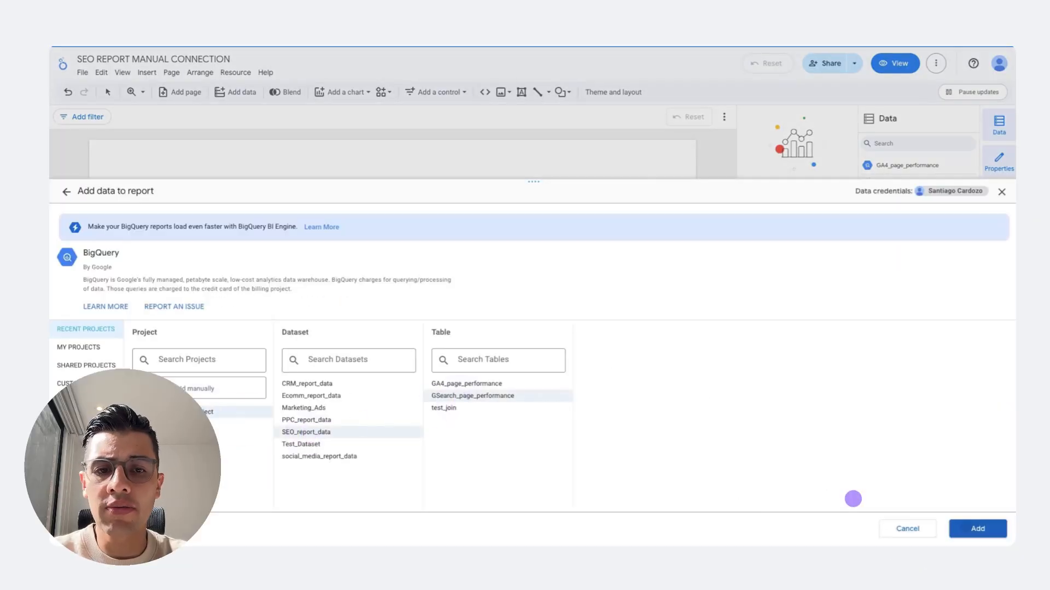
click(976, 528)
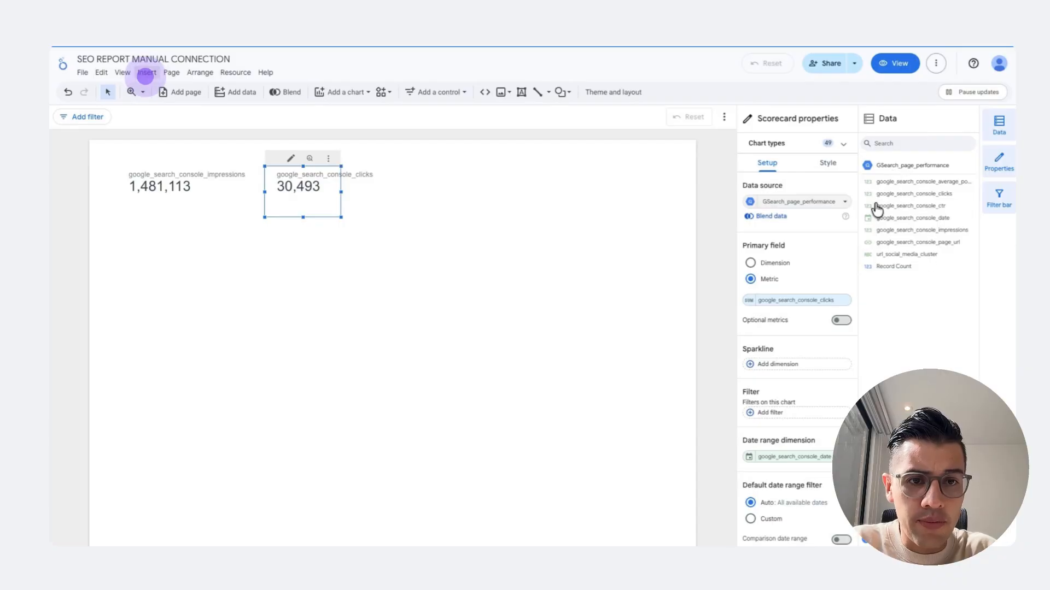
Step: Add scorecards for ga4_sessions and ga4_engaged_sessions from the GA4_page_performance source beside the clicks scorecard, spacing the scorecards across the page
click(490, 212)
click(147, 72)
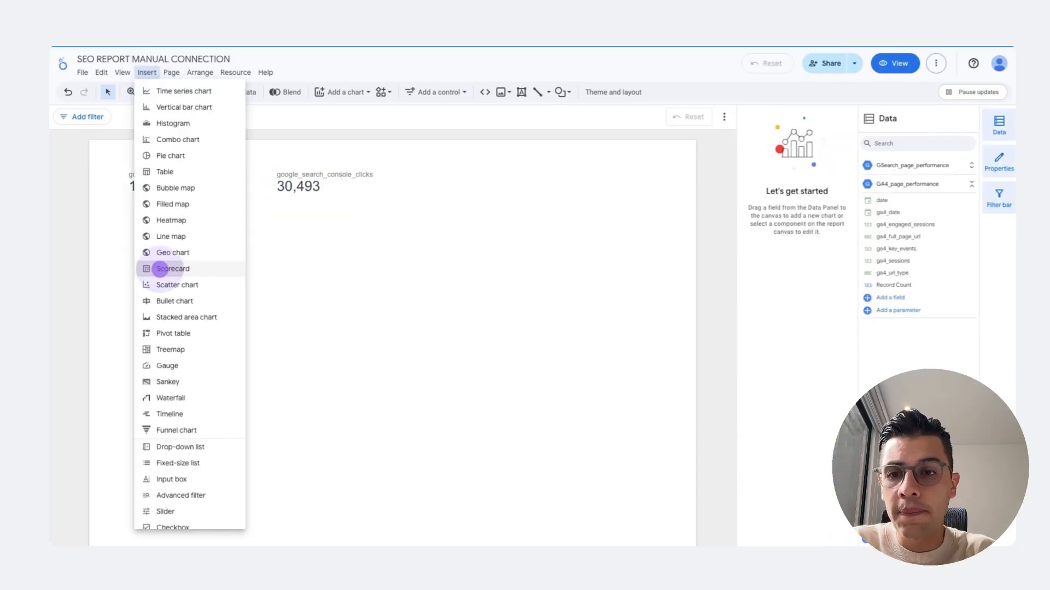
click(155, 267)
click(392, 166)
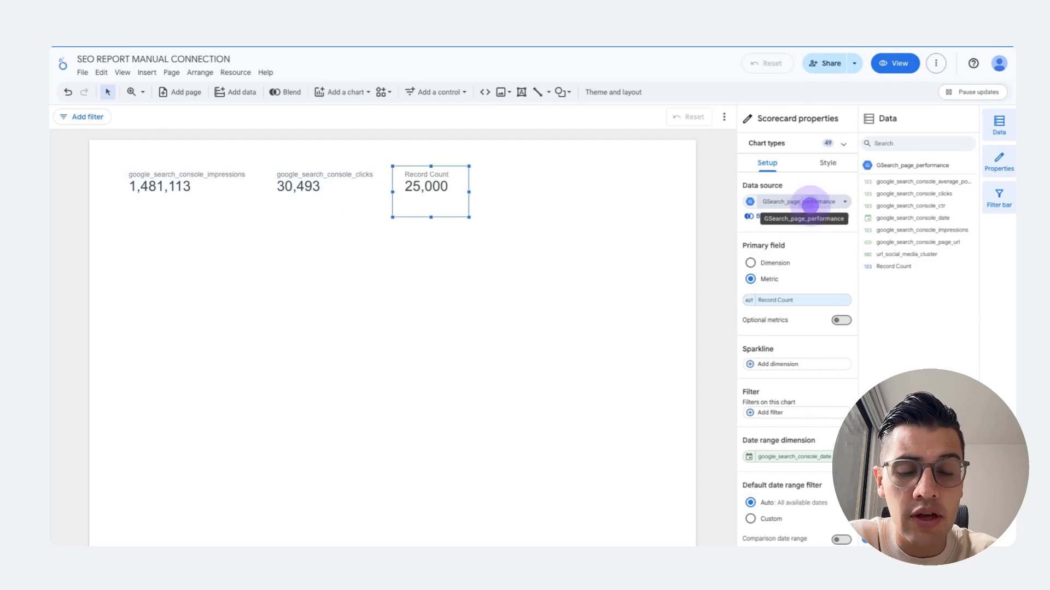
click(810, 202)
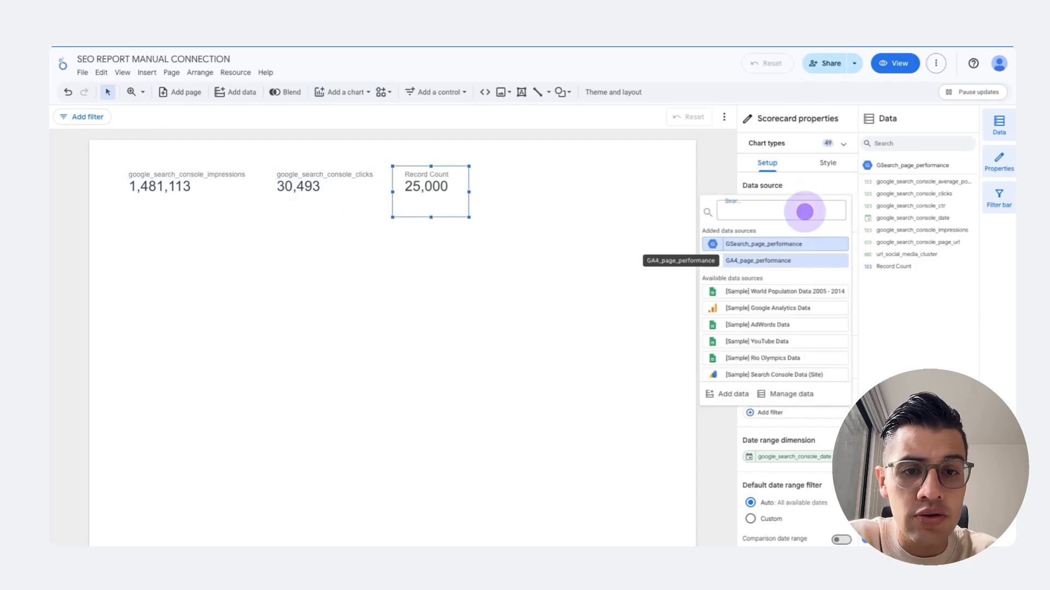
click(763, 260)
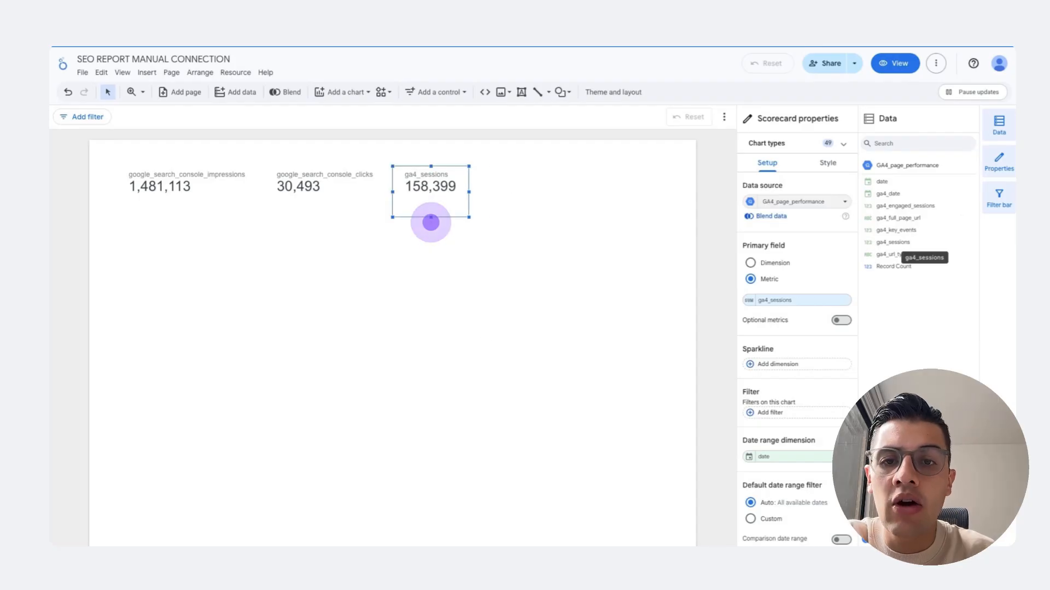
click(448, 220)
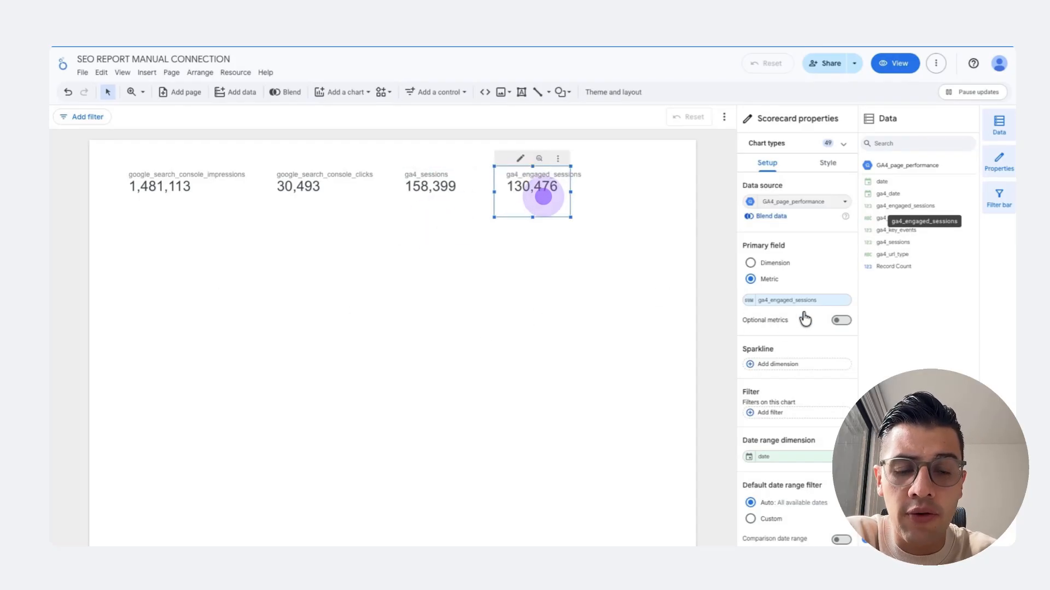
click(484, 300)
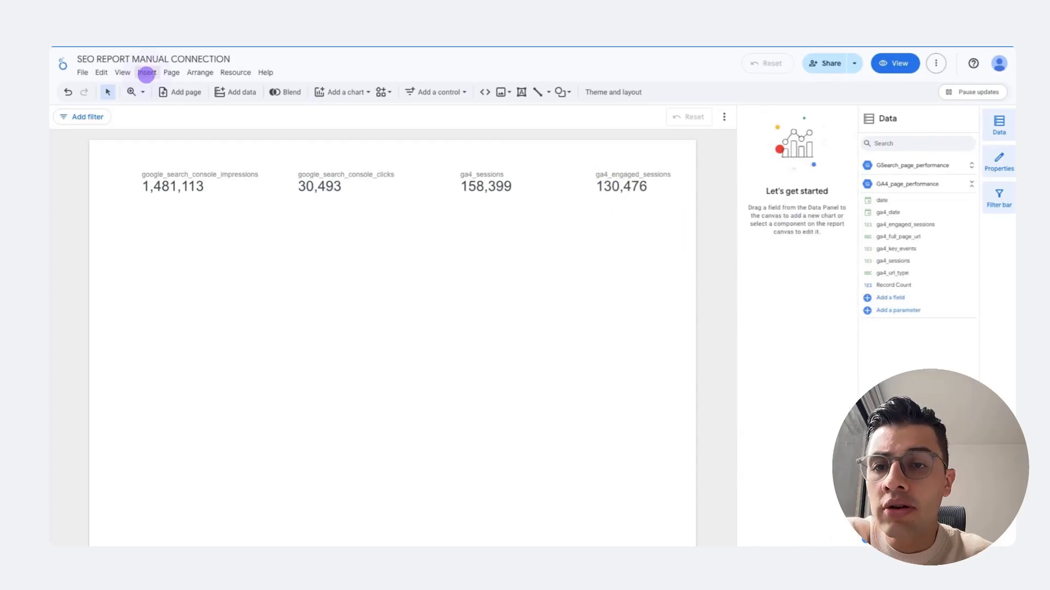
Step: Insert a time series chart below the scorecards, using GSearch_page_performance with only google_search_console_impressions and google_search_console_clicks as metrics
click(146, 73)
click(170, 90)
click(146, 179)
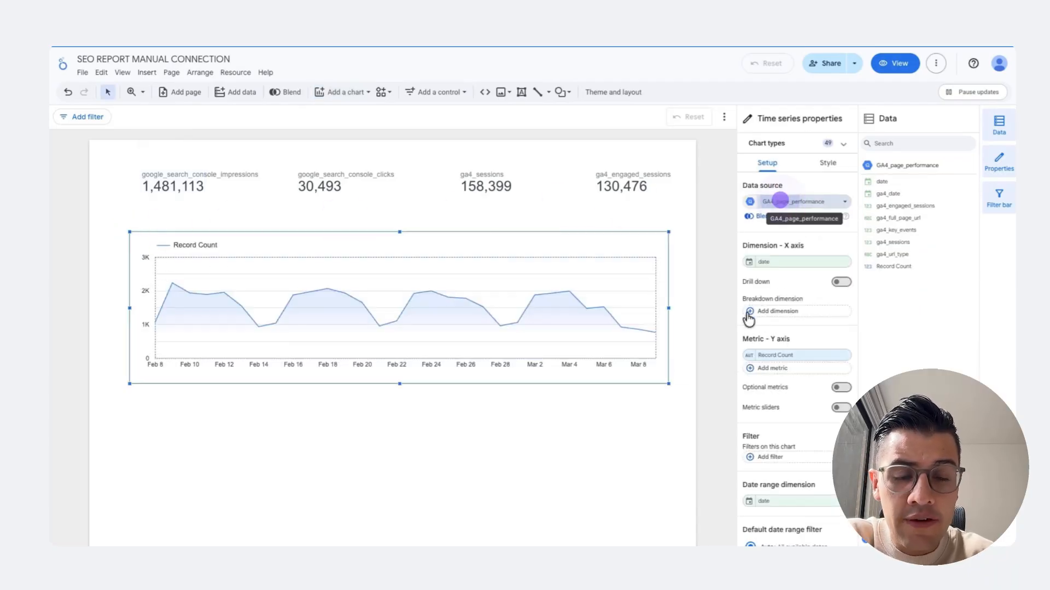
click(696, 191)
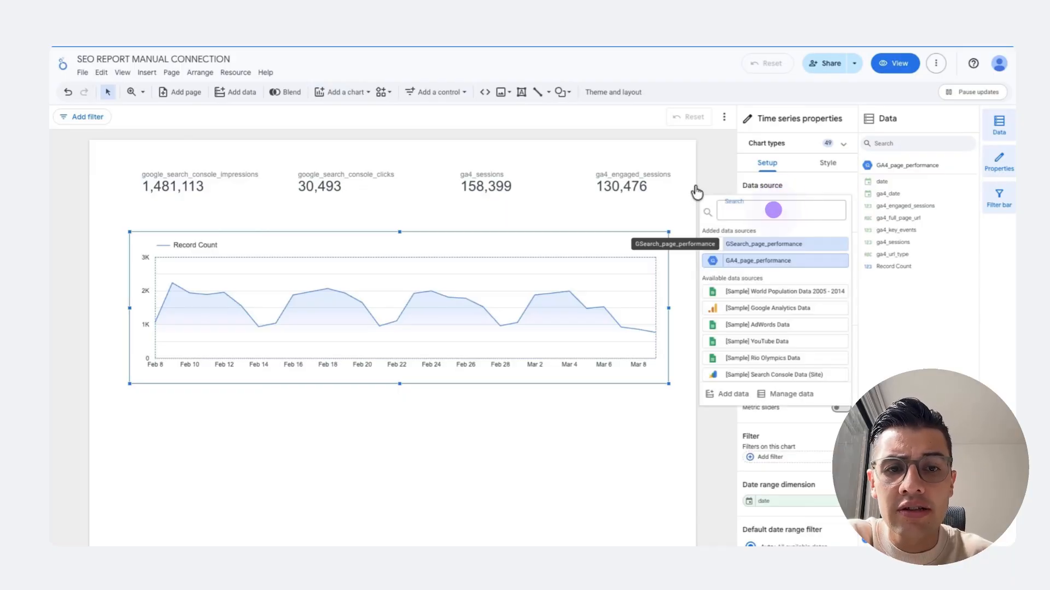
click(746, 244)
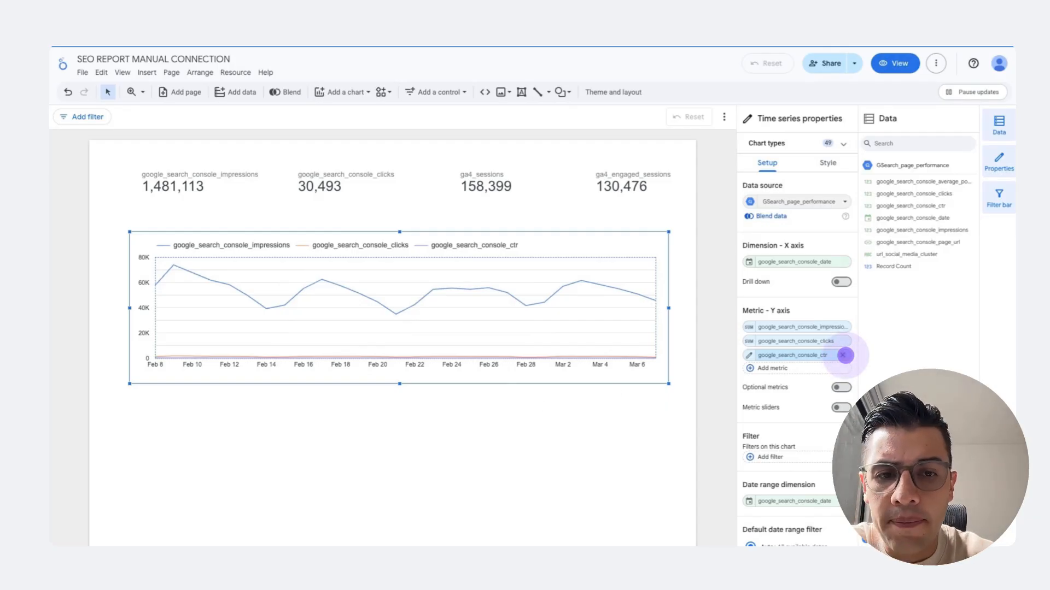
click(844, 355)
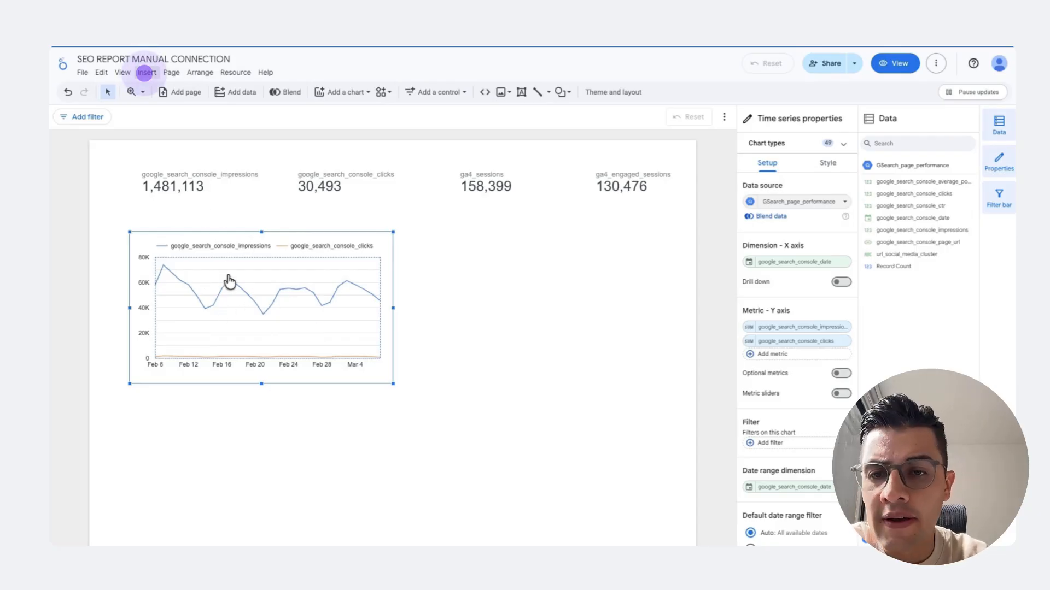
Step: Insert a second time series chart beside the first, replacing its Record Count metric with google_search_console_ctr
click(146, 72)
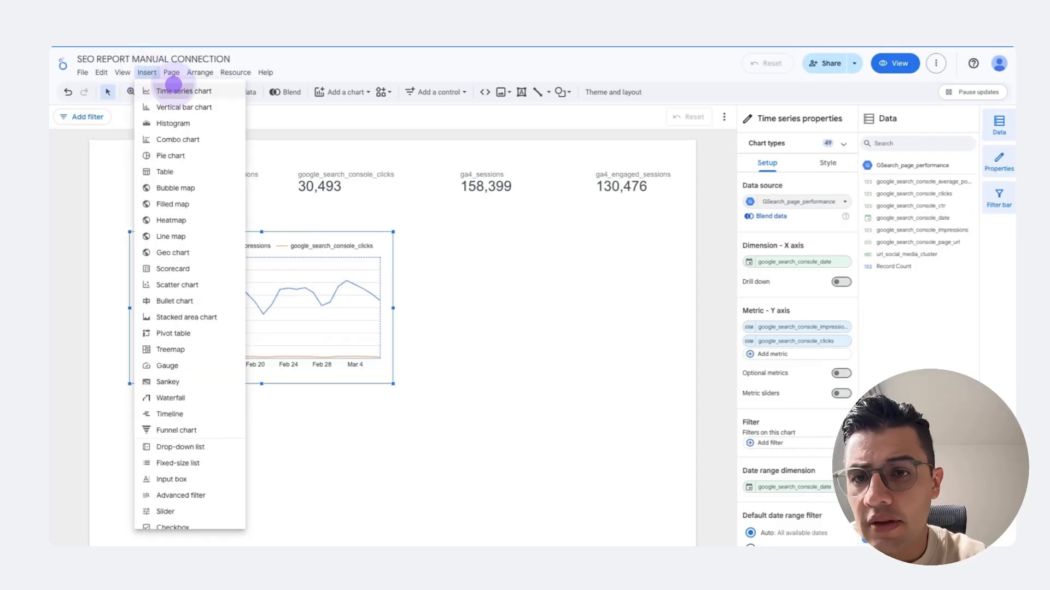
click(173, 89)
click(408, 231)
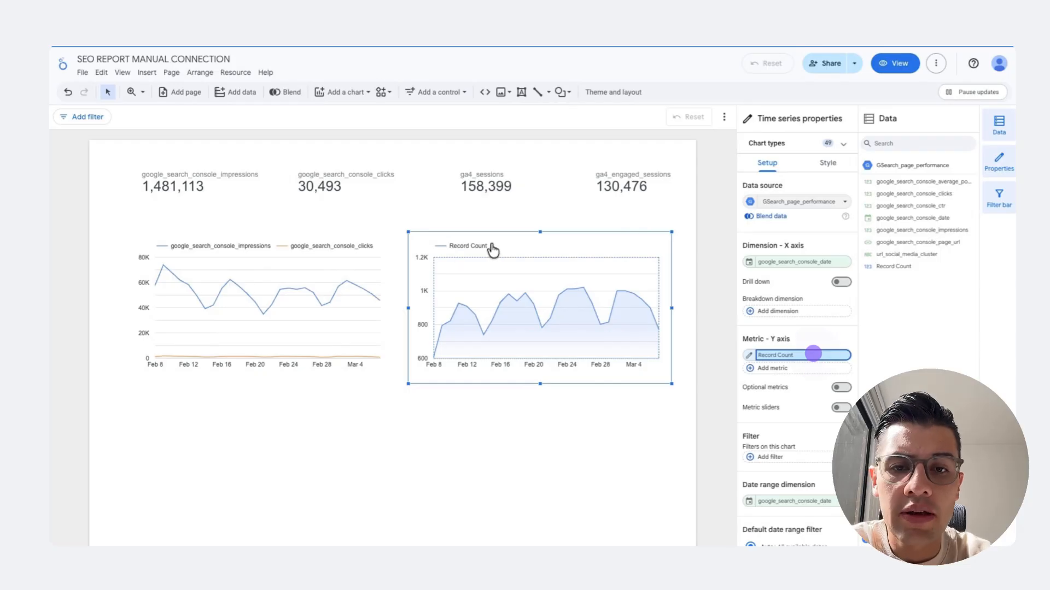
click(813, 354)
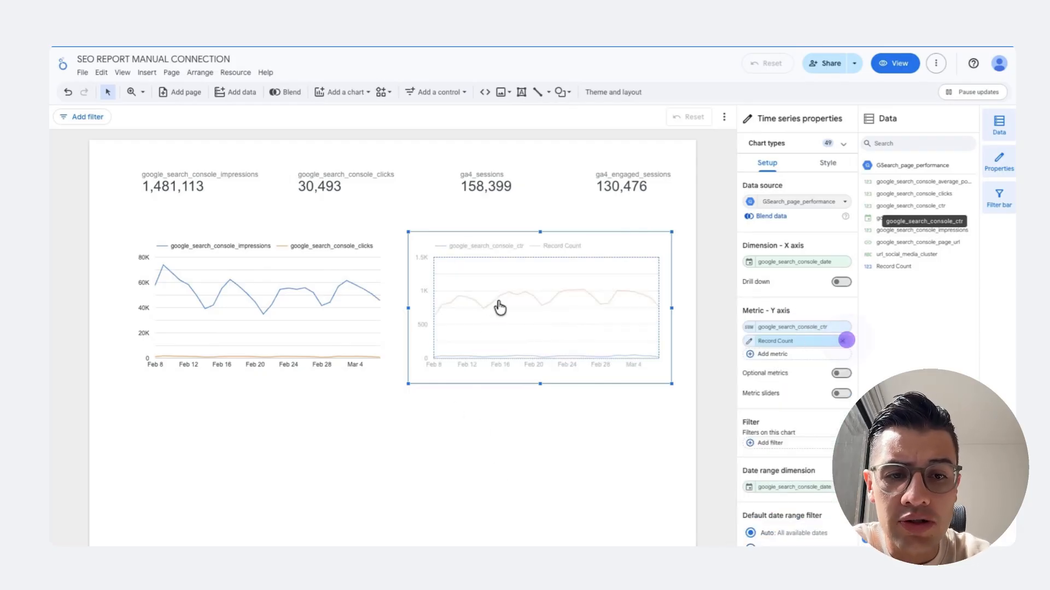
click(457, 441)
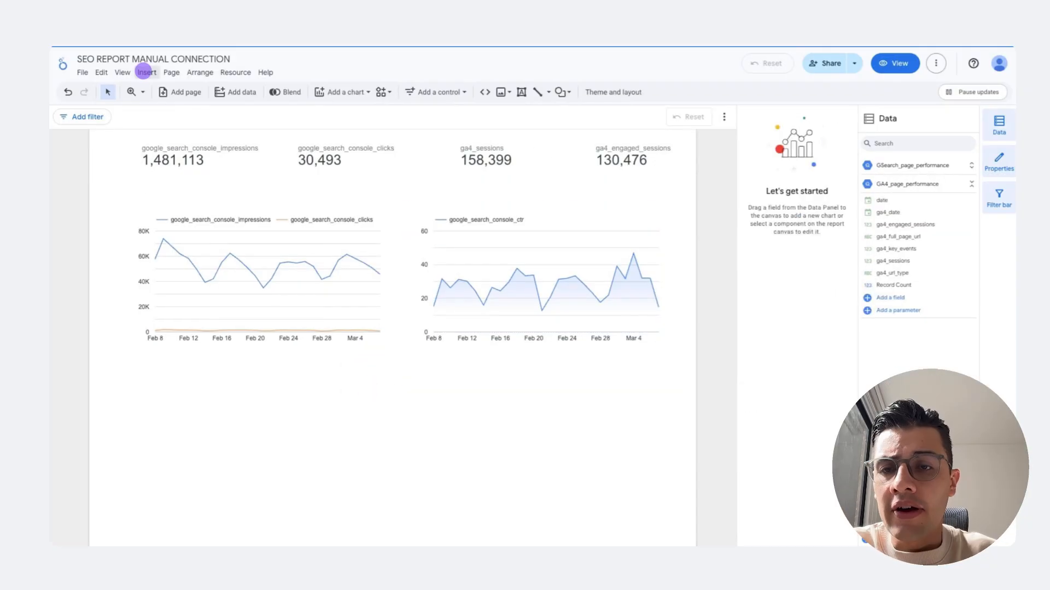
Step: Insert a table spanning the page below the two time series charts and hide its row numbers
click(144, 72)
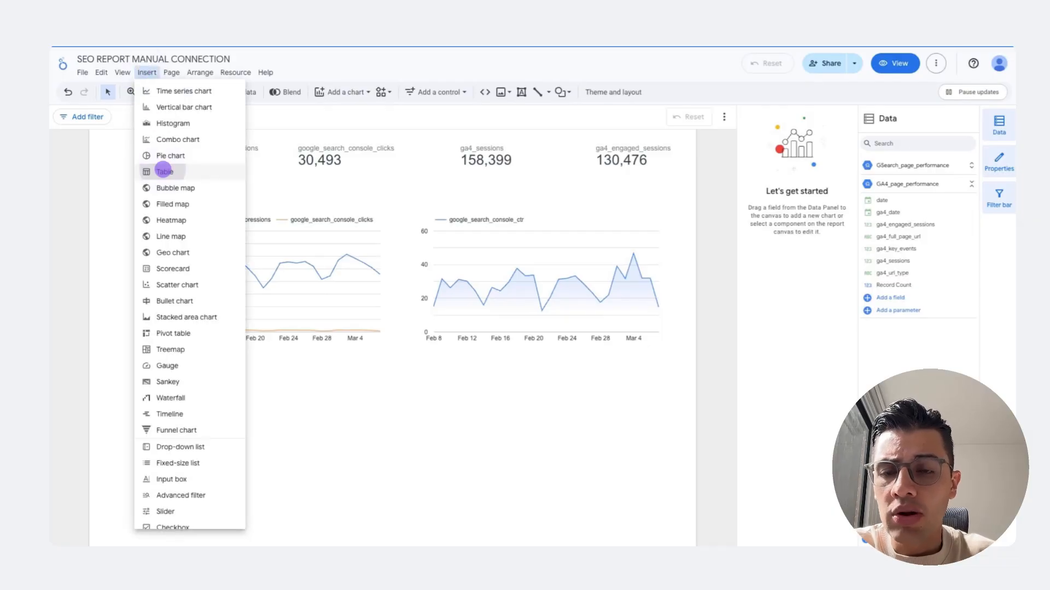
click(164, 169)
click(131, 368)
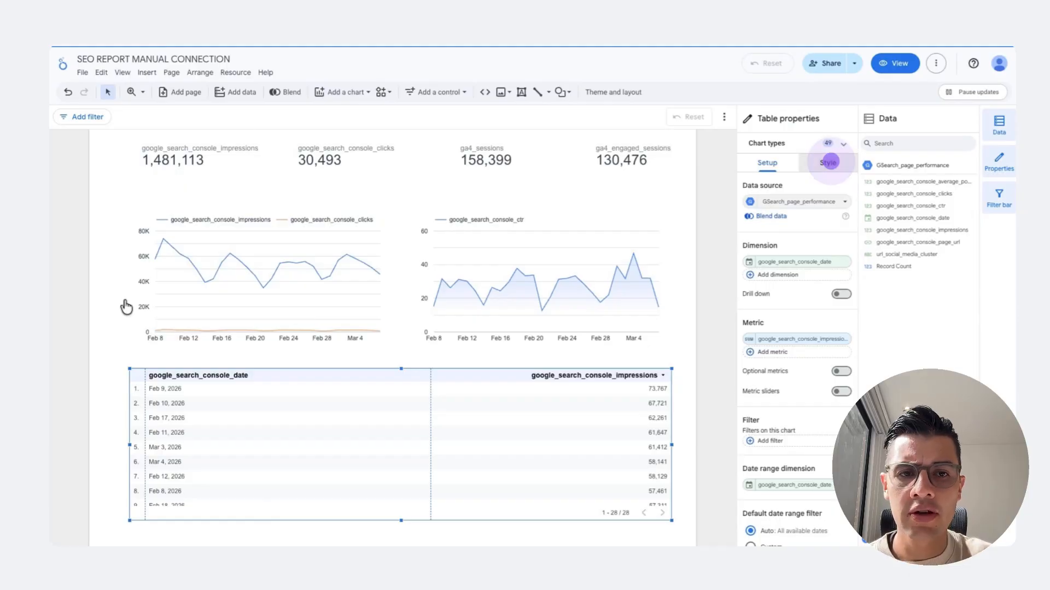
click(828, 162)
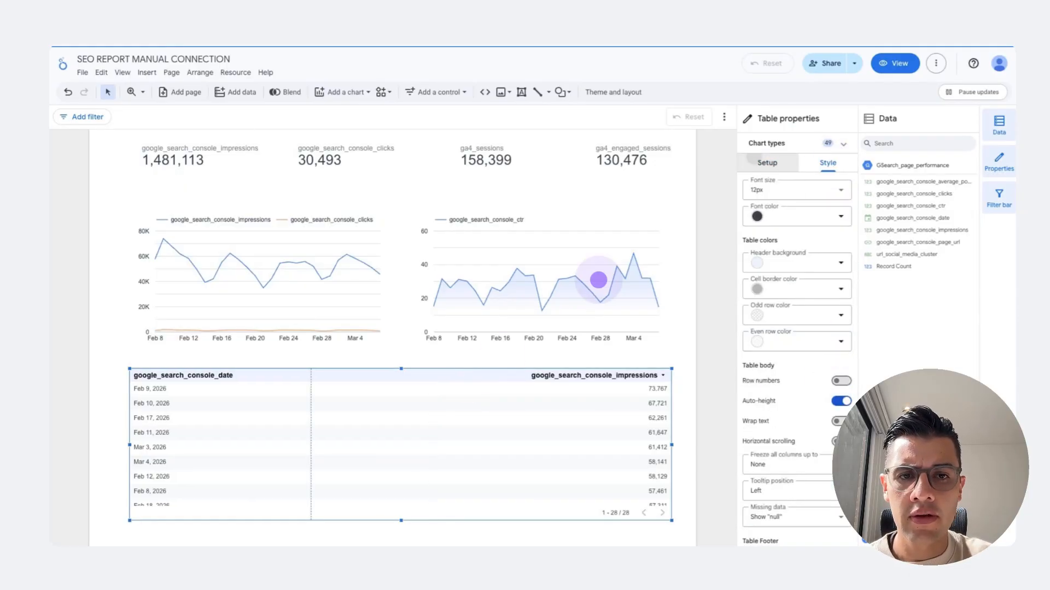
Step: Replace the table's date dimension with google_search_console_page_url, widen the URL column and sort the rows by impressions in descending order
click(757, 159)
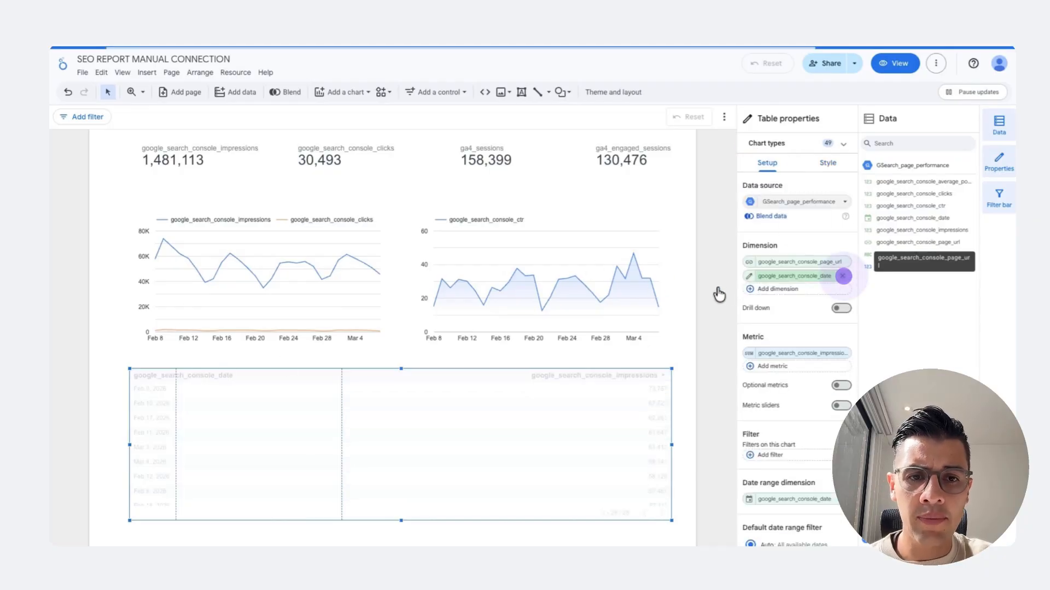
click(843, 276)
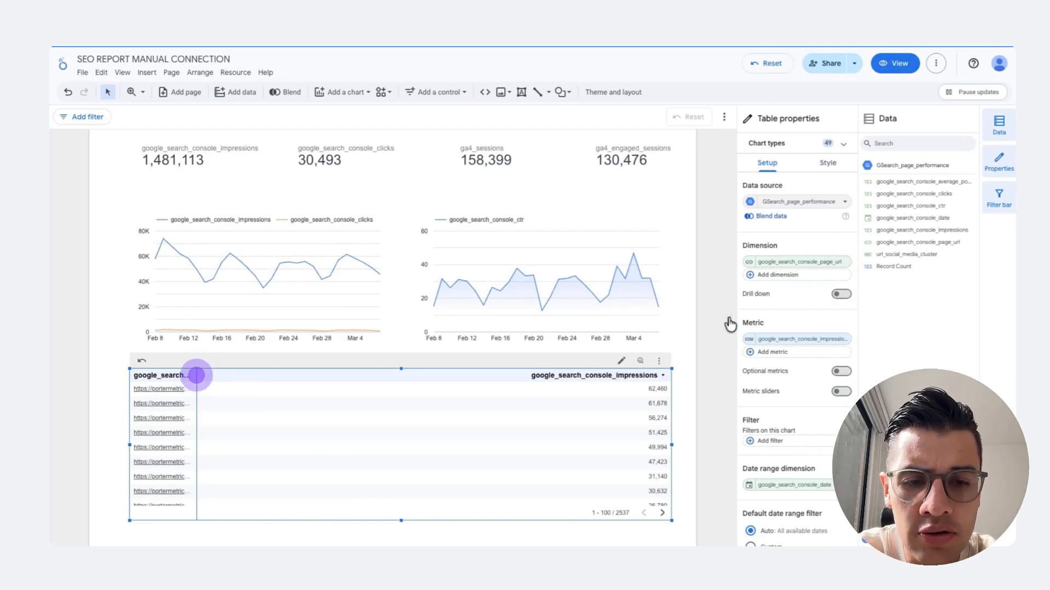
click(141, 223)
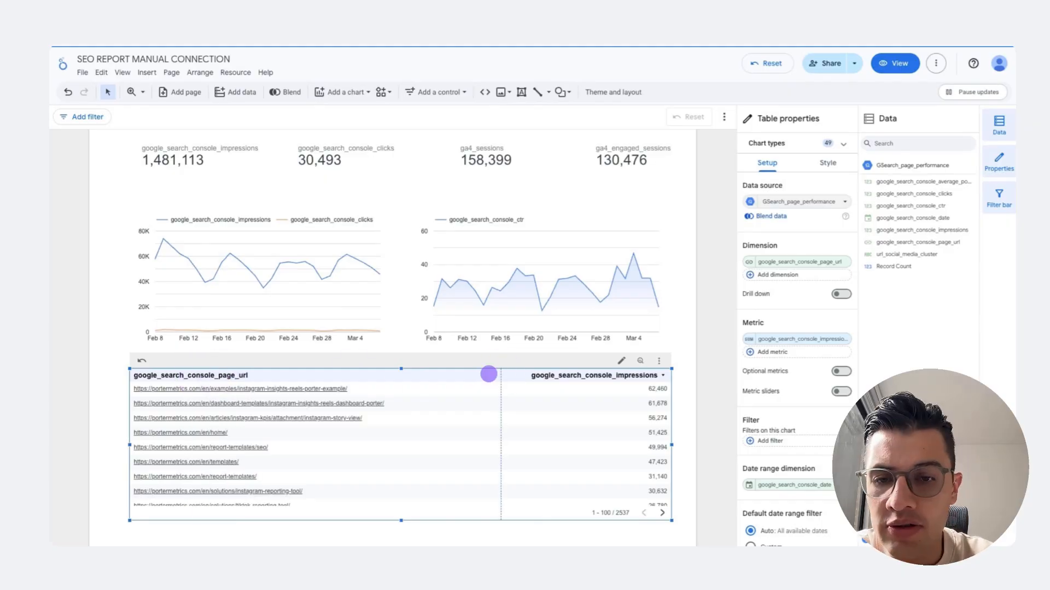
click(568, 376)
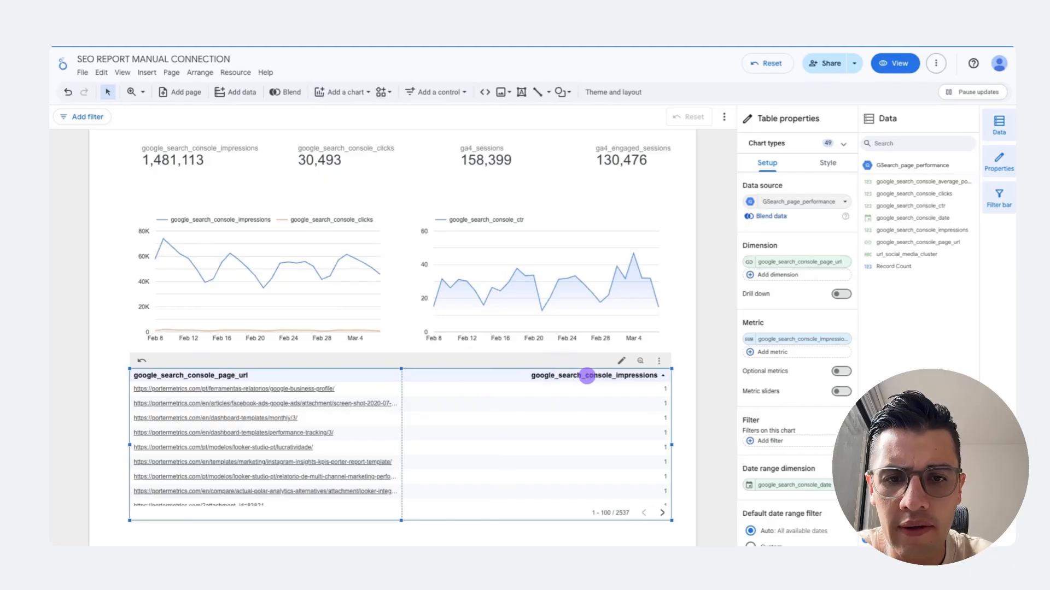
click(587, 375)
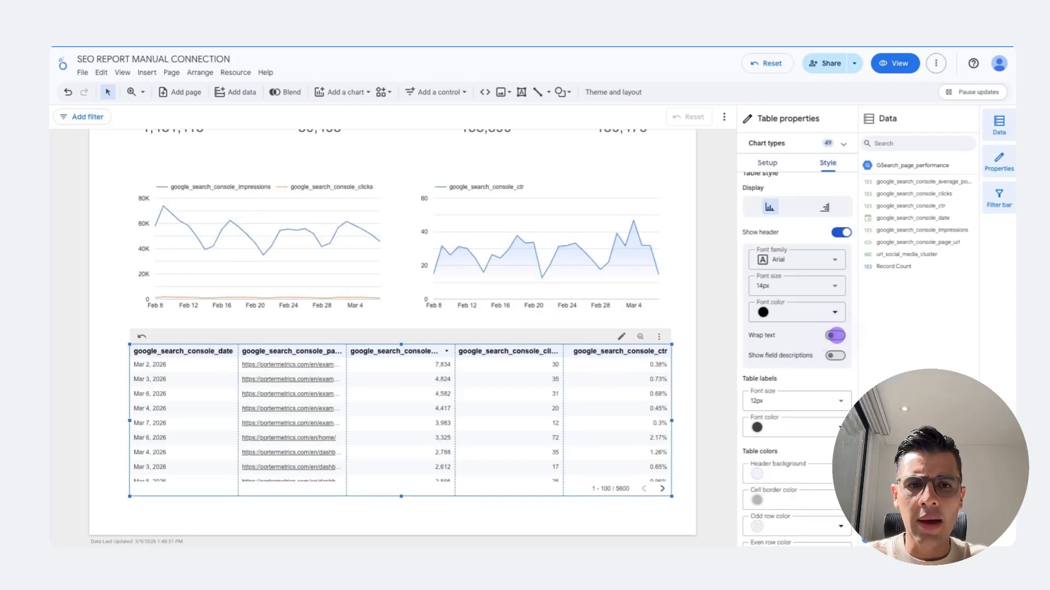
Step: Turn on text wrapping for the header of the Search Console page table
click(836, 335)
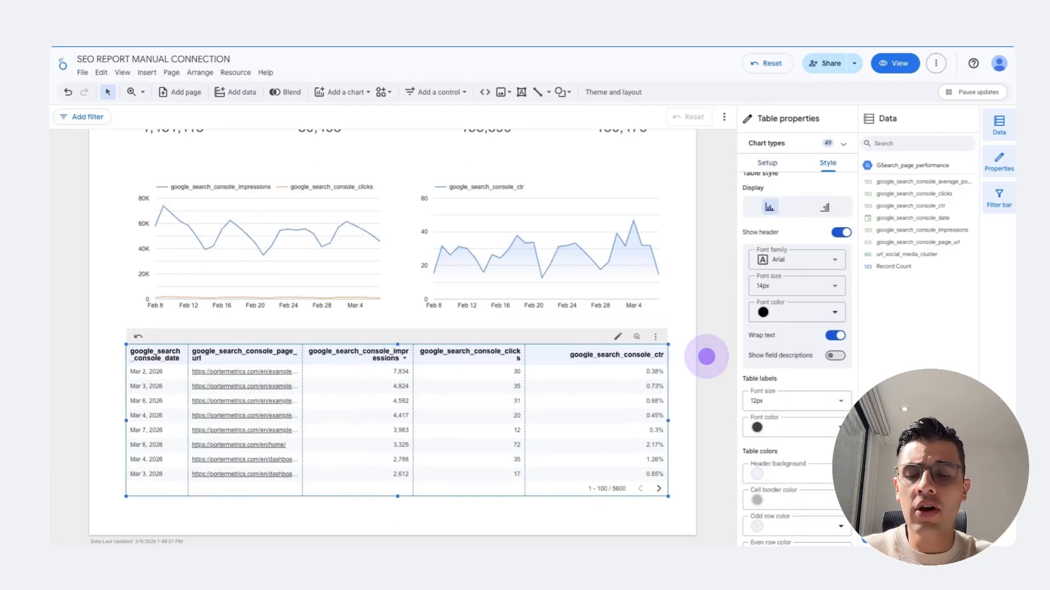